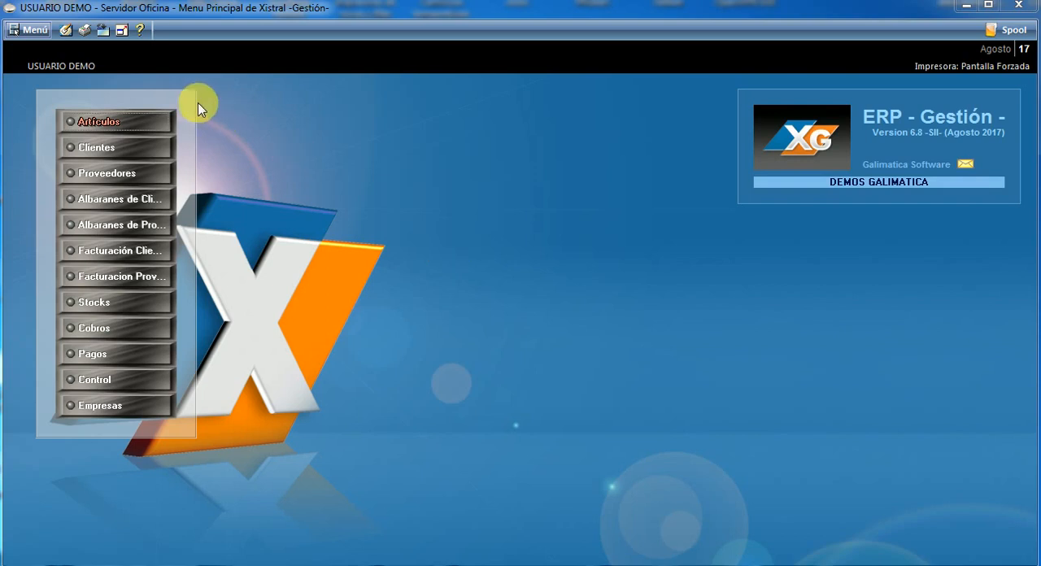
# Open the Entradas de Matadero program from the entry processes of Sacrificios (Mataderos)
pyautogui.click(35, 32)
pyautogui.moveTo(114, 55)
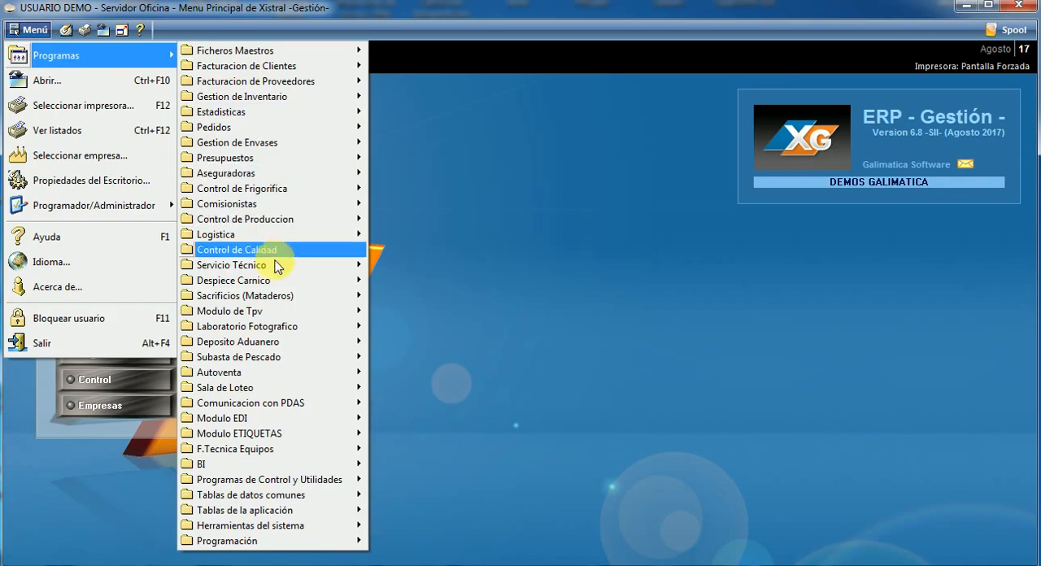
pyautogui.moveTo(286, 298)
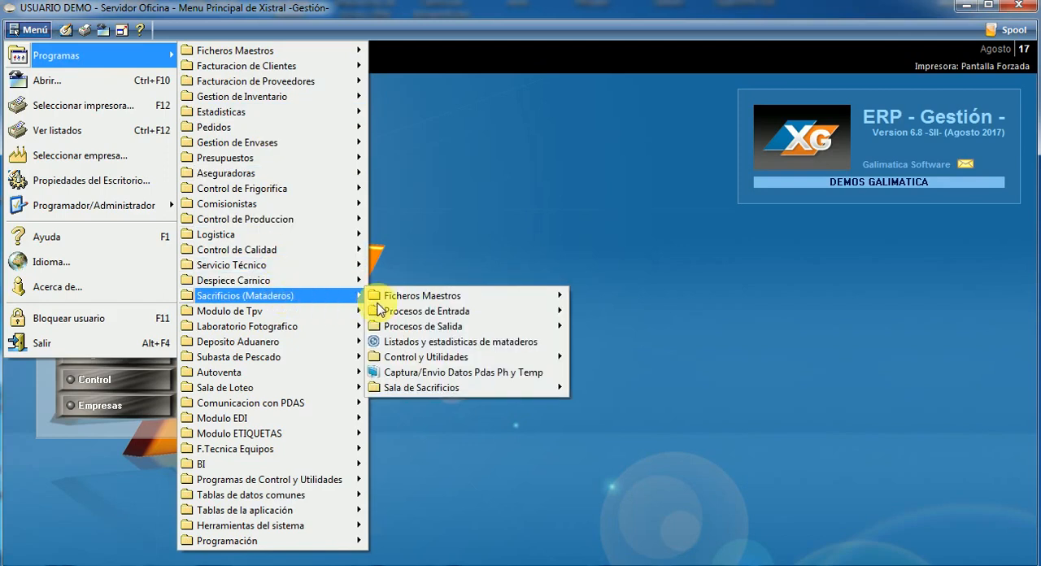
pyautogui.moveTo(426, 313)
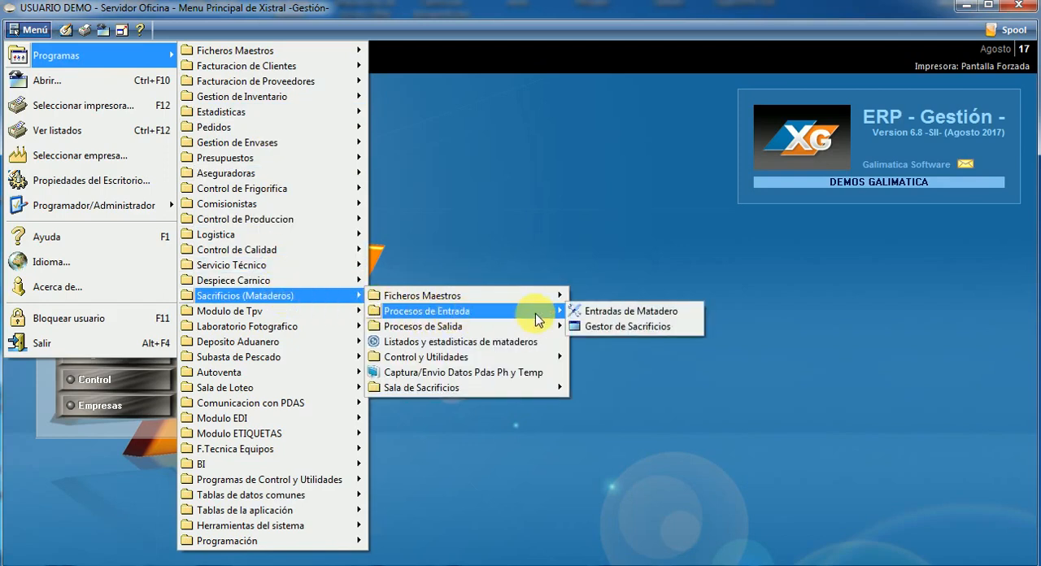
pyautogui.click(625, 312)
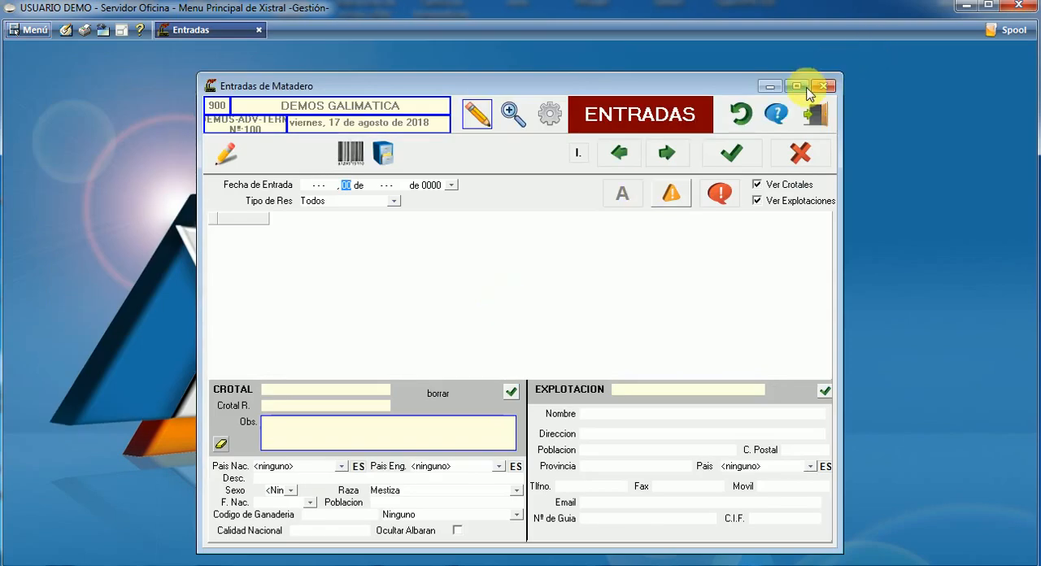
pyautogui.click(804, 87)
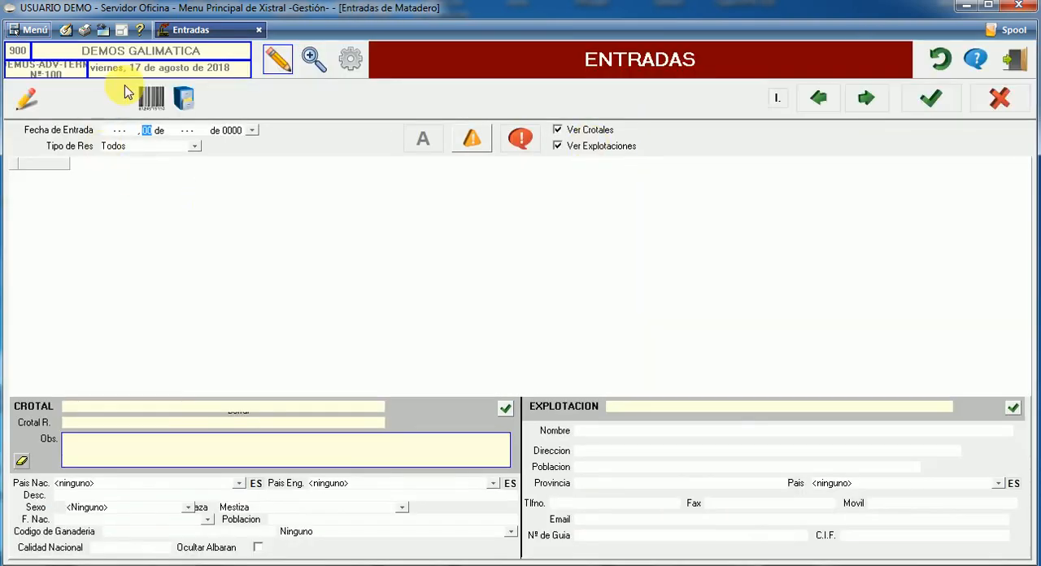
# Start a new slaughterhouse entry and set its Tipo de Res to BOVINO
pyautogui.click(26, 98)
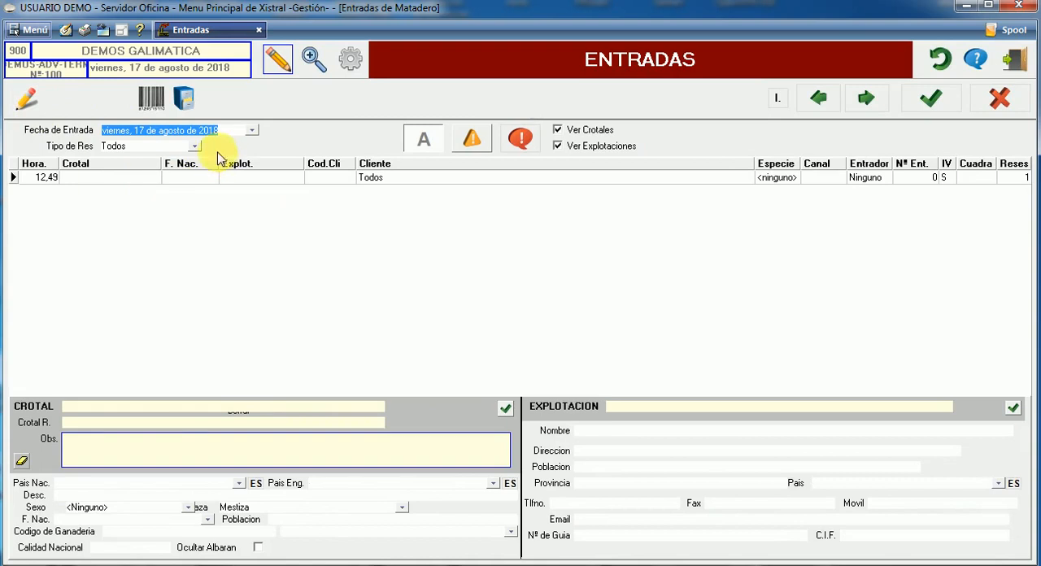
pyautogui.click(195, 146)
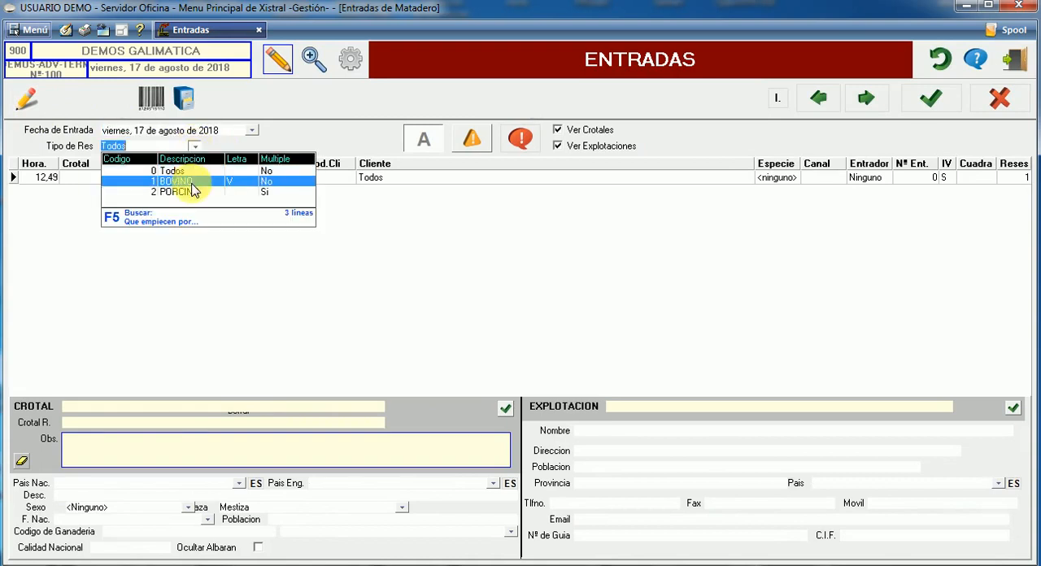
pyautogui.click(191, 182)
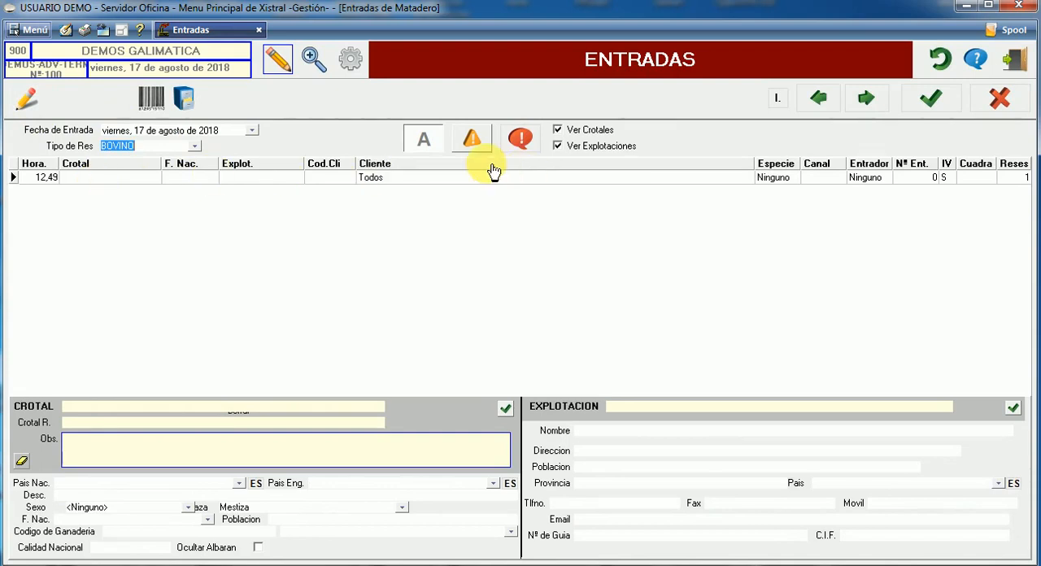
pyautogui.click(117, 176)
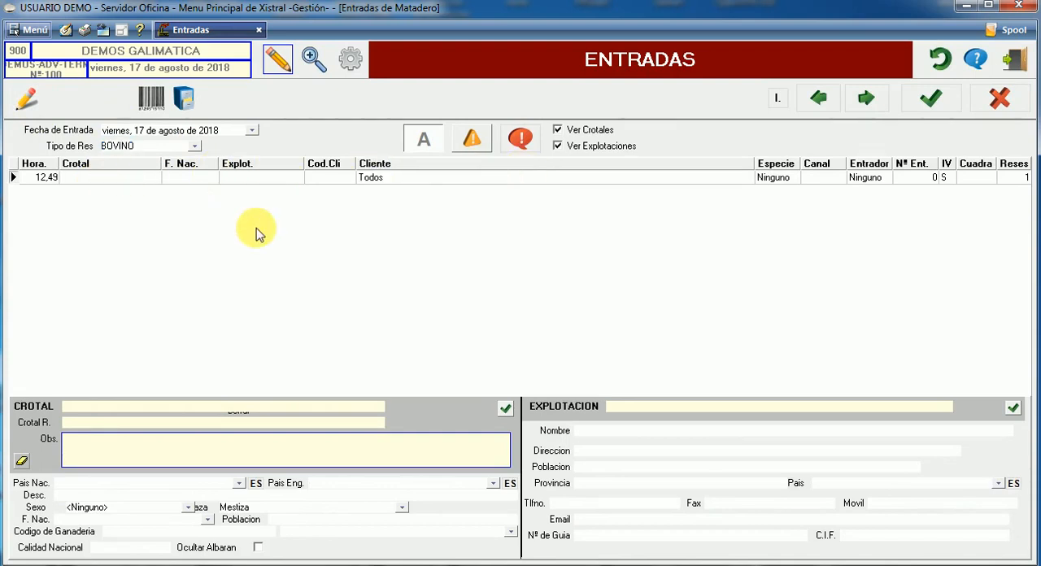
pyautogui.write('ES')
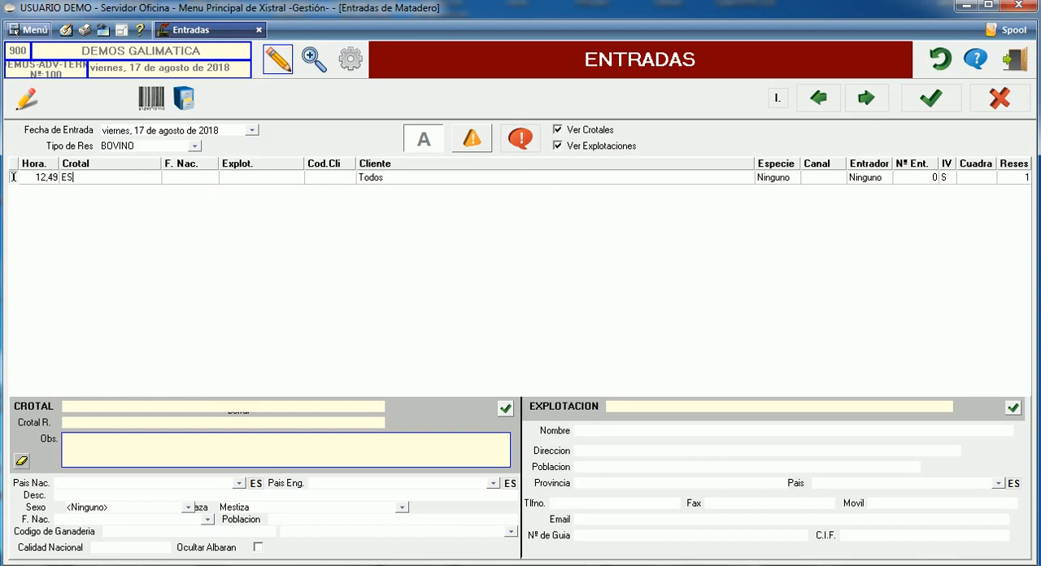
pyautogui.write('999999999999')
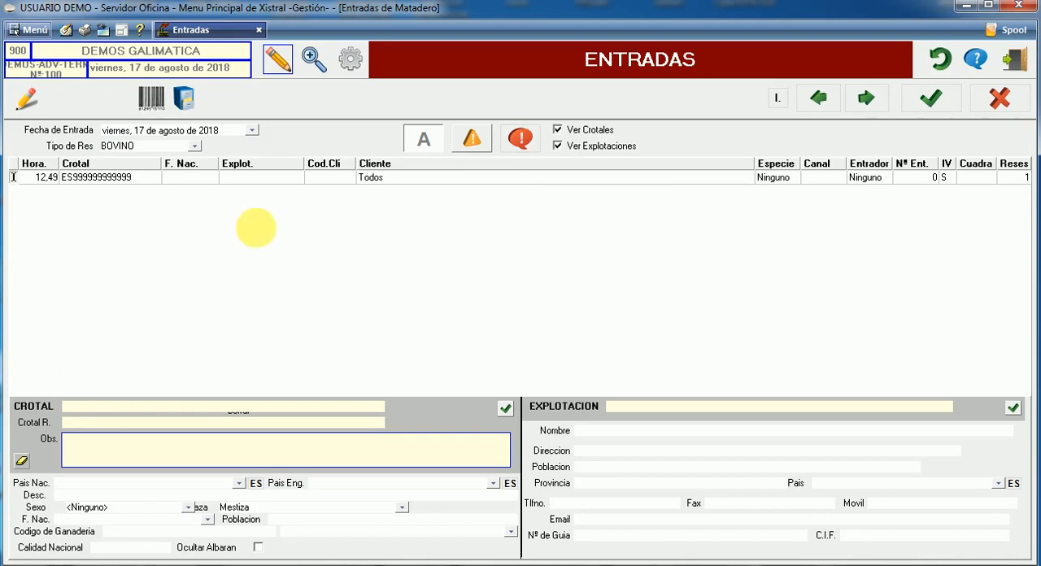
pyautogui.press('Return')
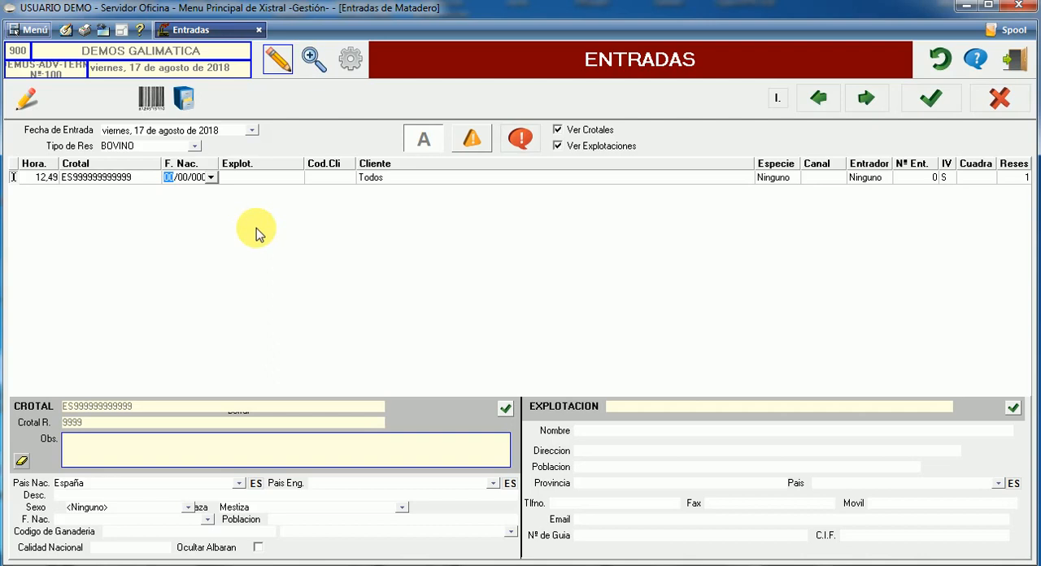
pyautogui.write('0')
pyautogui.write('1')
pyautogui.write('01')
pyautogui.write('17')
pyautogui.press('Tab')
pyautogui.write('ES')
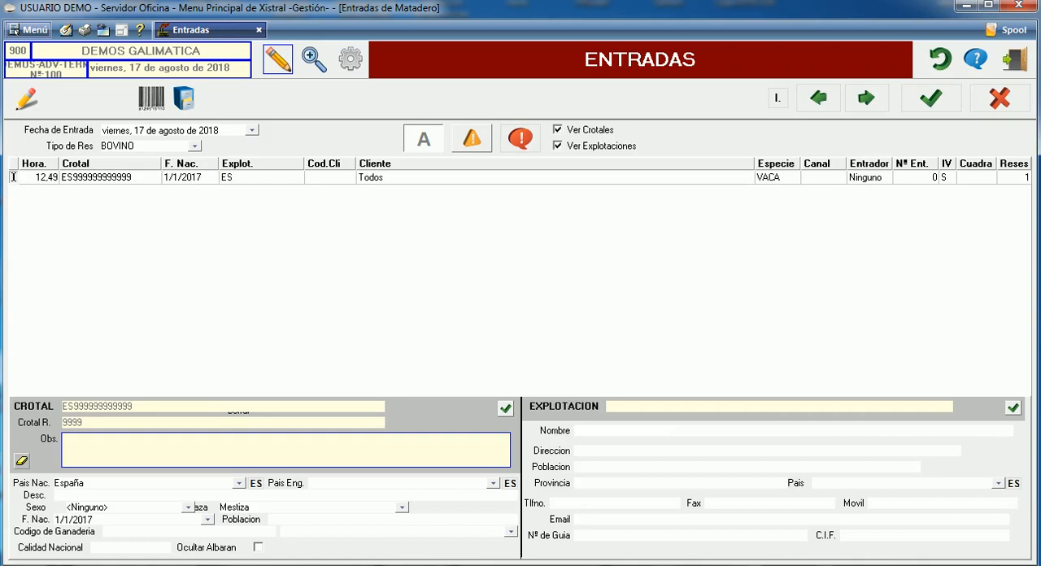
pyautogui.write('6666666666')
pyautogui.click(256, 228)
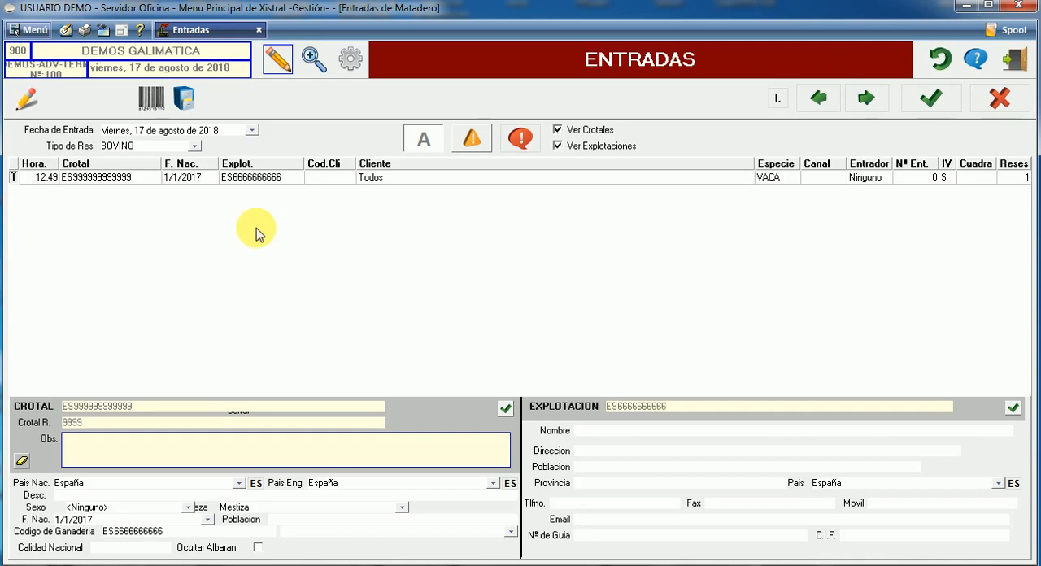
# Assign the entry line to the customer listed just after CLIENTES VARIOS and set its Canal number to 1
pyautogui.click(738, 174)
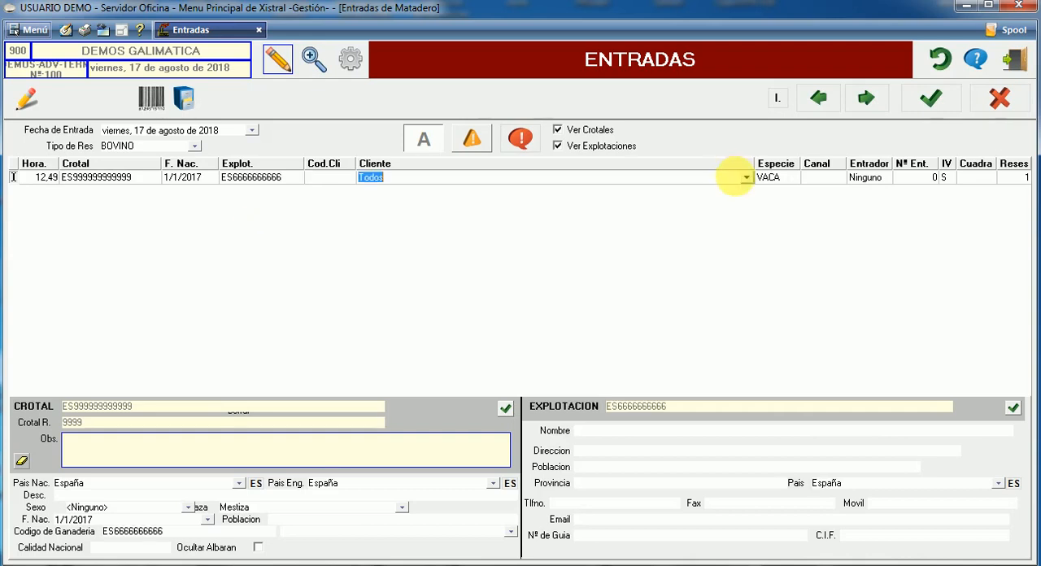
pyautogui.click(746, 178)
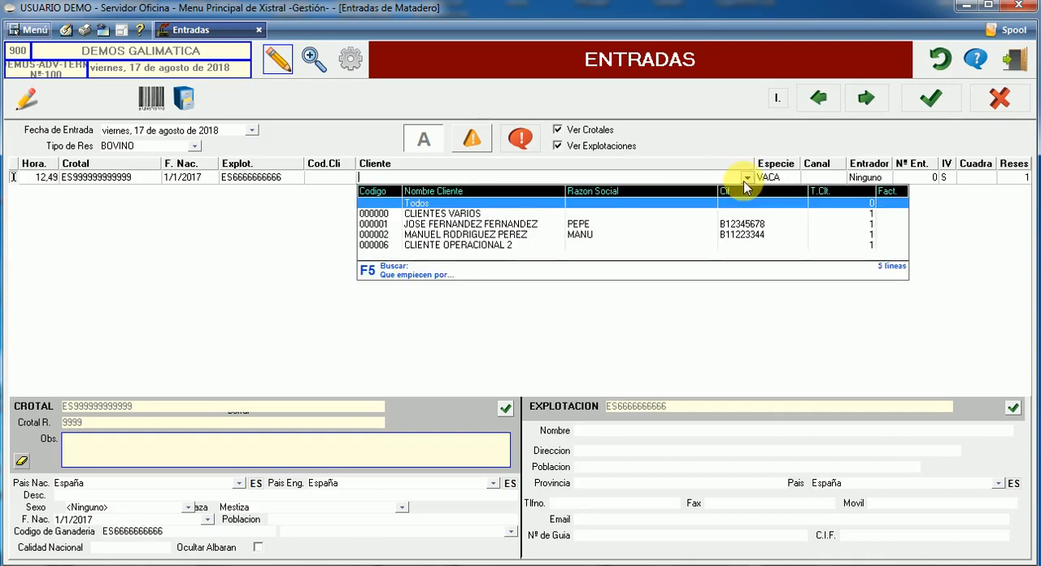
pyautogui.click(600, 225)
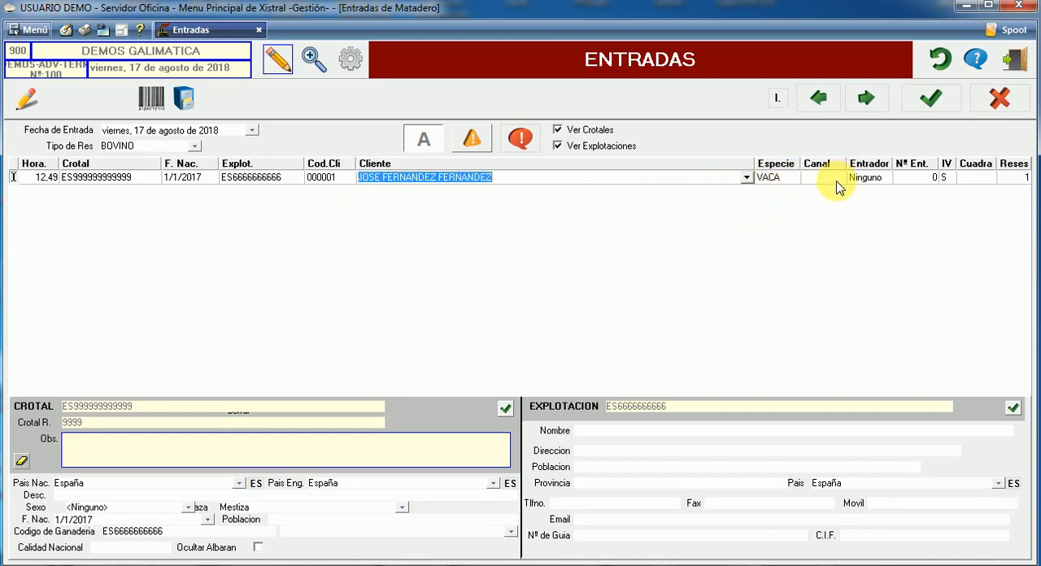
pyautogui.click(773, 178)
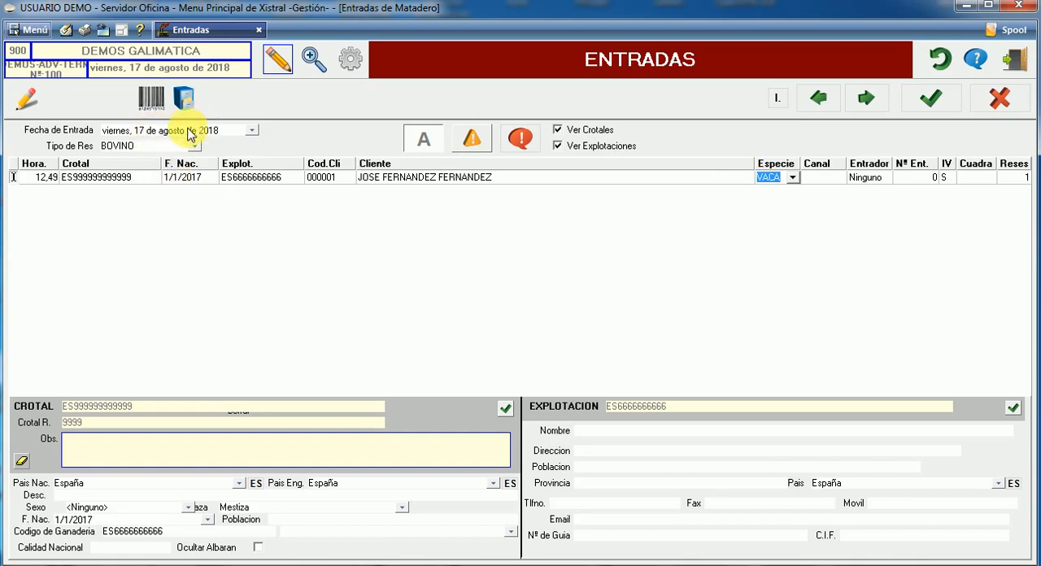
pyautogui.click(819, 179)
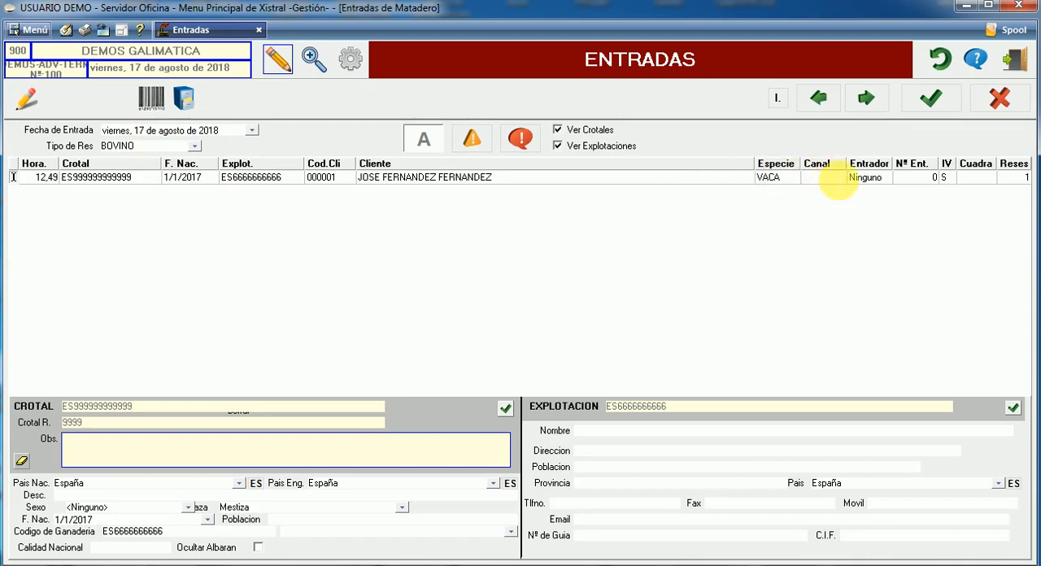
pyautogui.write('1')
pyautogui.press('Return')
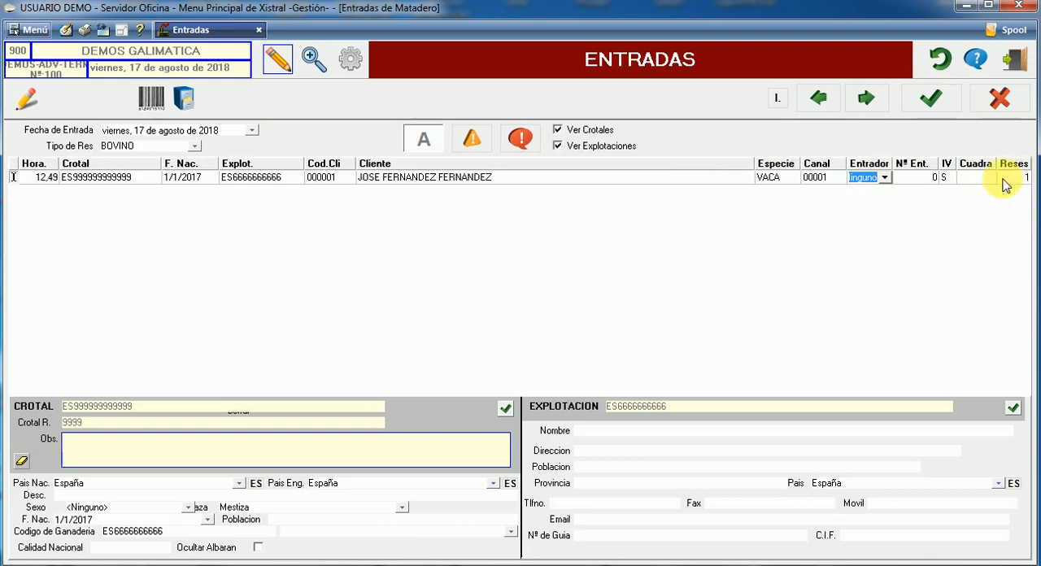
# Save the bovine entry and search the registered slaughterhouse entries
pyautogui.click(85, 177)
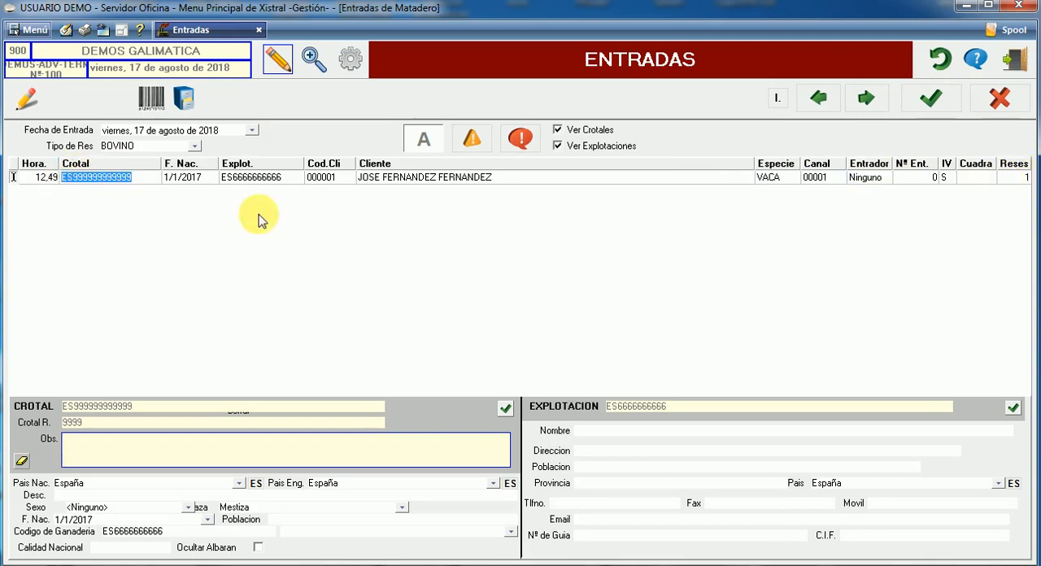
pyautogui.click(931, 98)
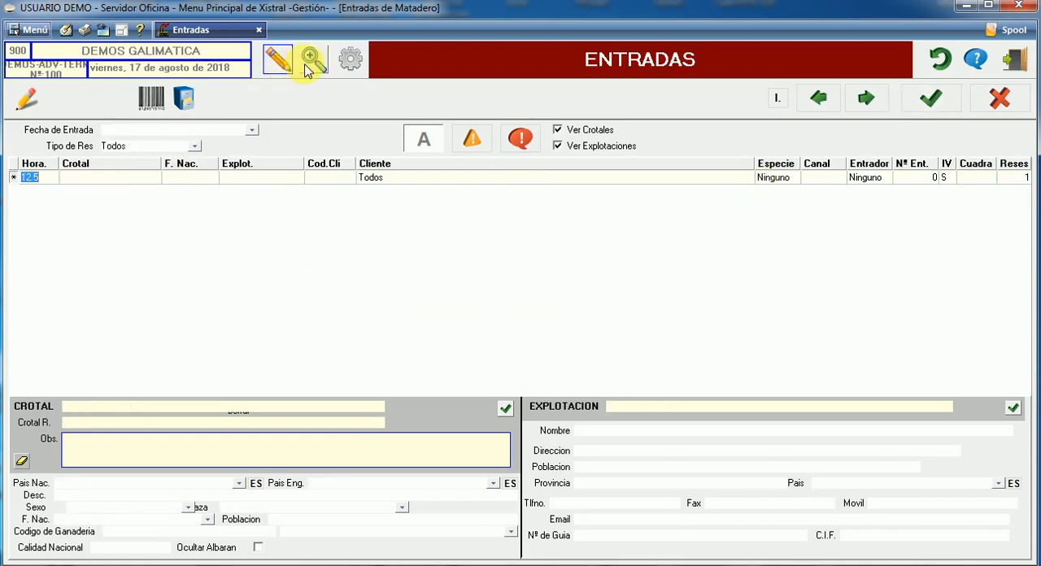
pyautogui.click(314, 59)
pyautogui.click(927, 192)
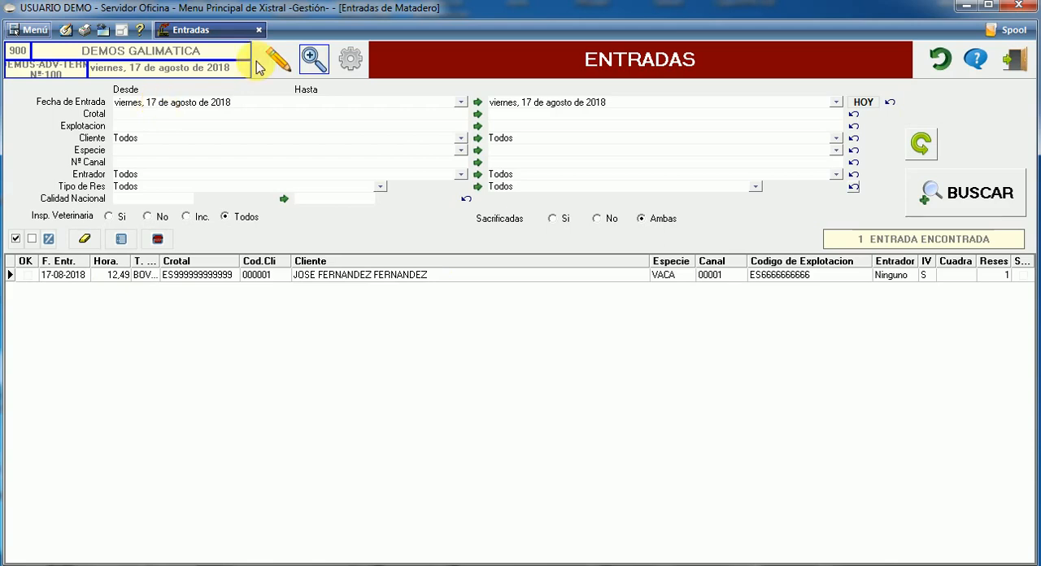
# Open the automatic data load and try out the options for loading with Cliente and Canal
pyautogui.click(351, 64)
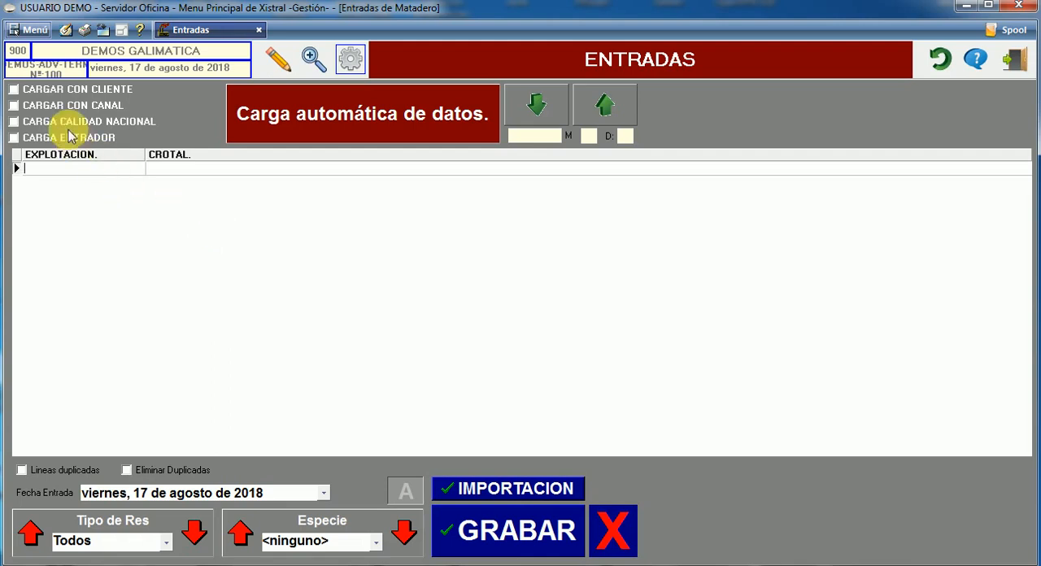
pyautogui.click(39, 91)
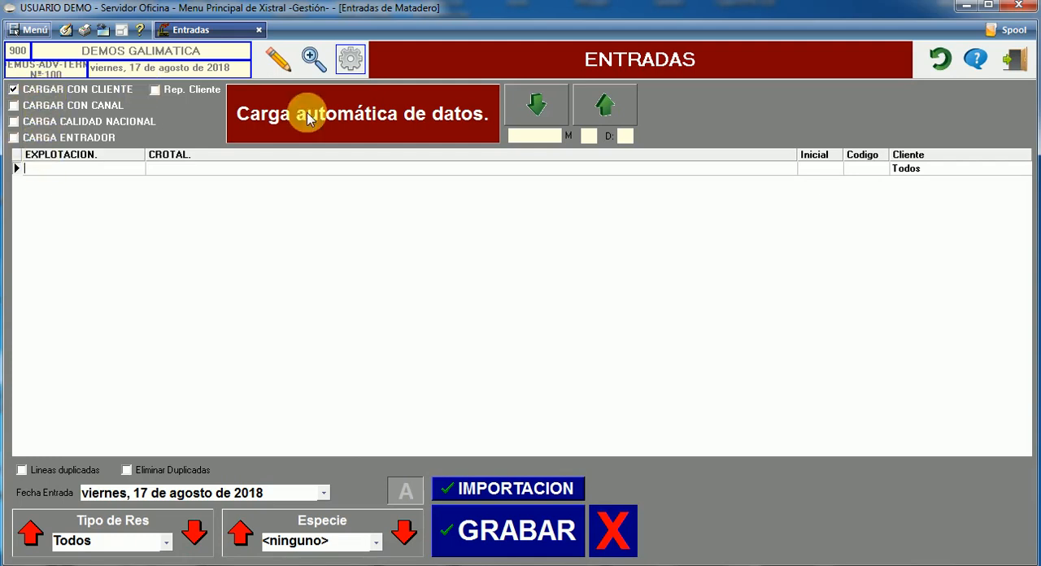
pyautogui.click(53, 108)
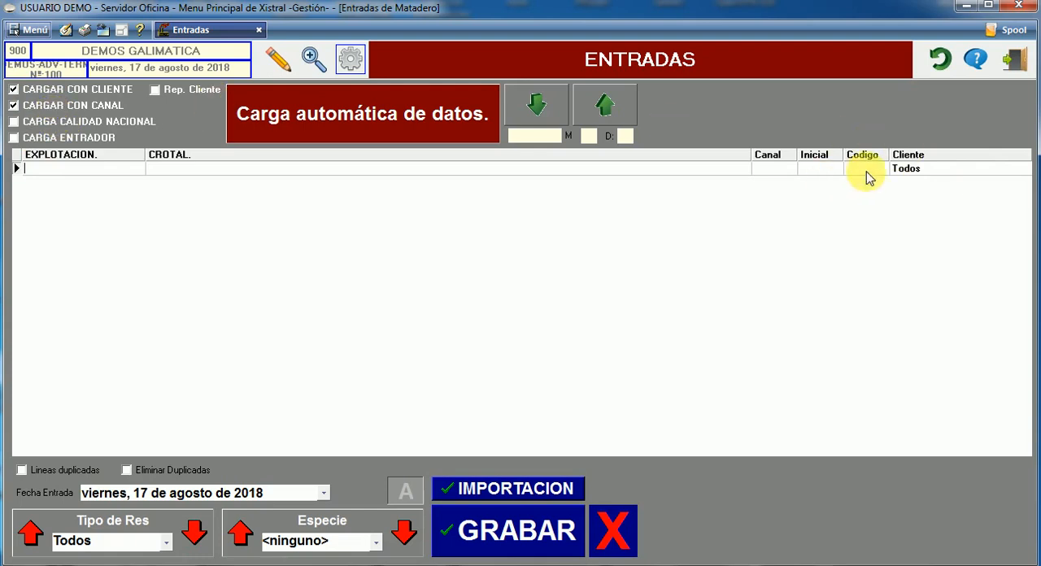
pyautogui.click(65, 123)
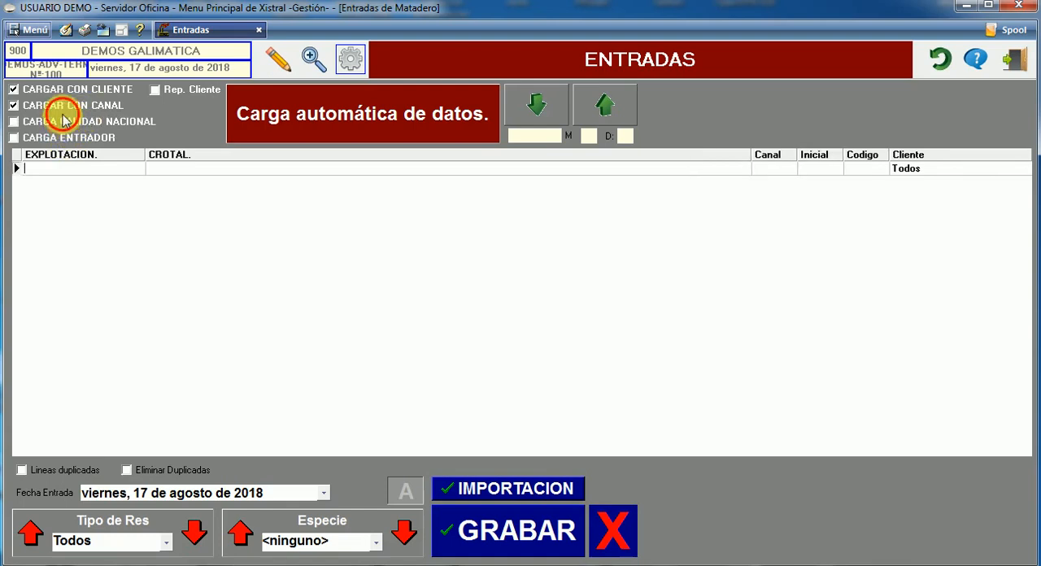
pyautogui.click(69, 104)
pyautogui.click(74, 91)
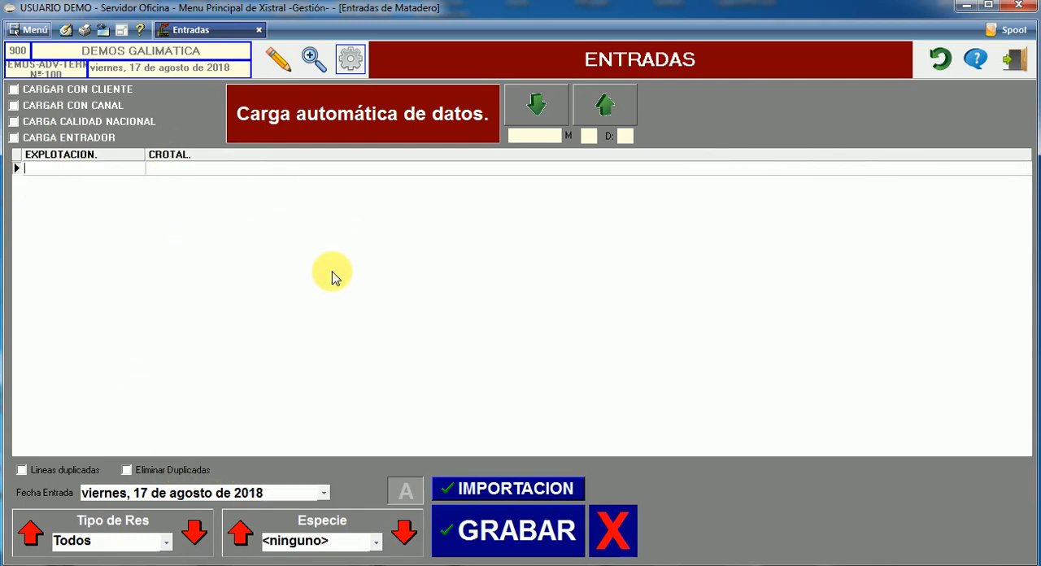
# Set the automatic data load's Tipo de Res to BOVINO and its Especie to VACA
pyautogui.click(164, 546)
pyautogui.click(193, 565)
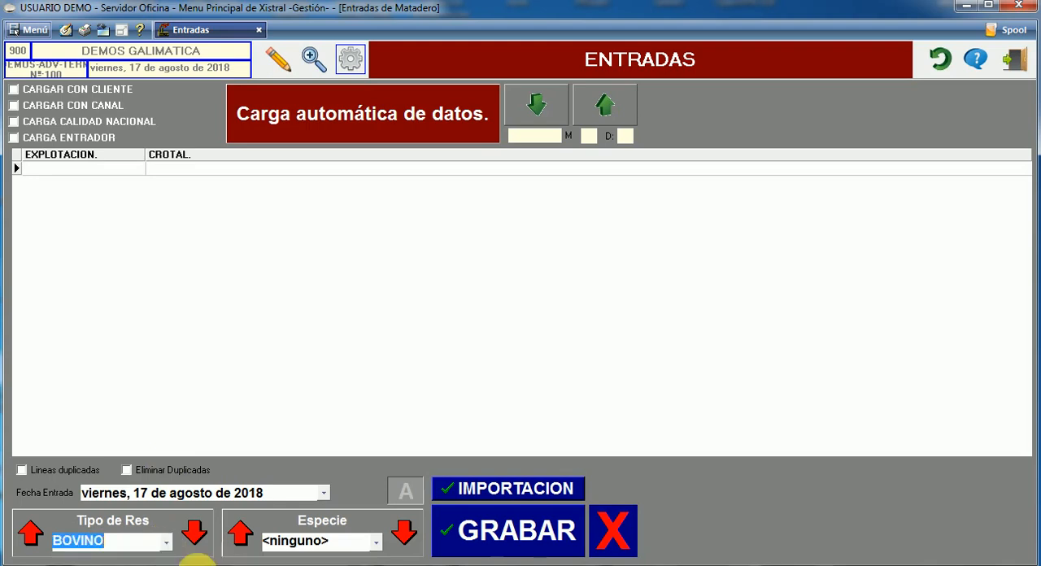
pyautogui.click(375, 545)
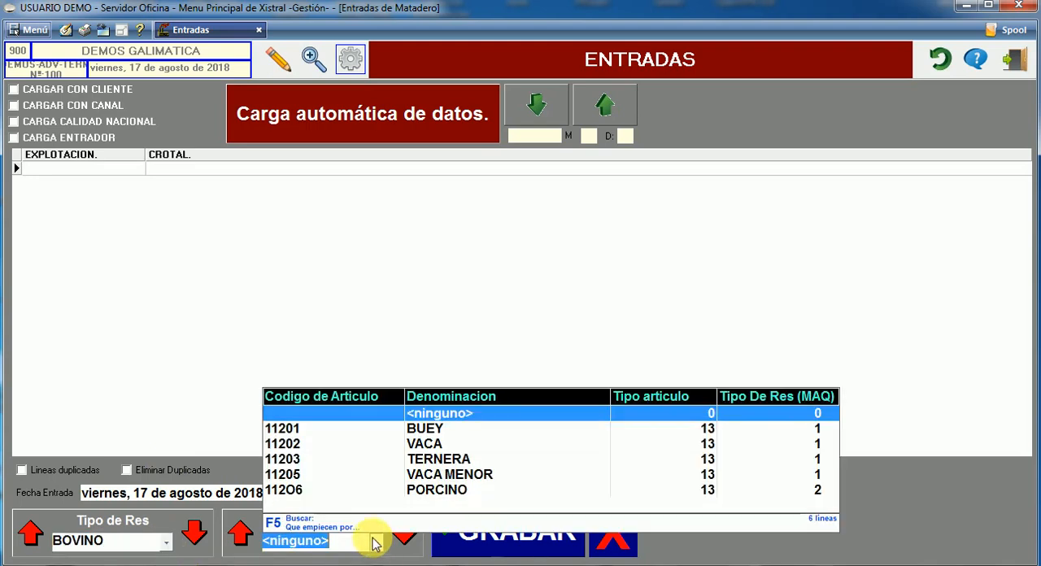
pyautogui.click(386, 453)
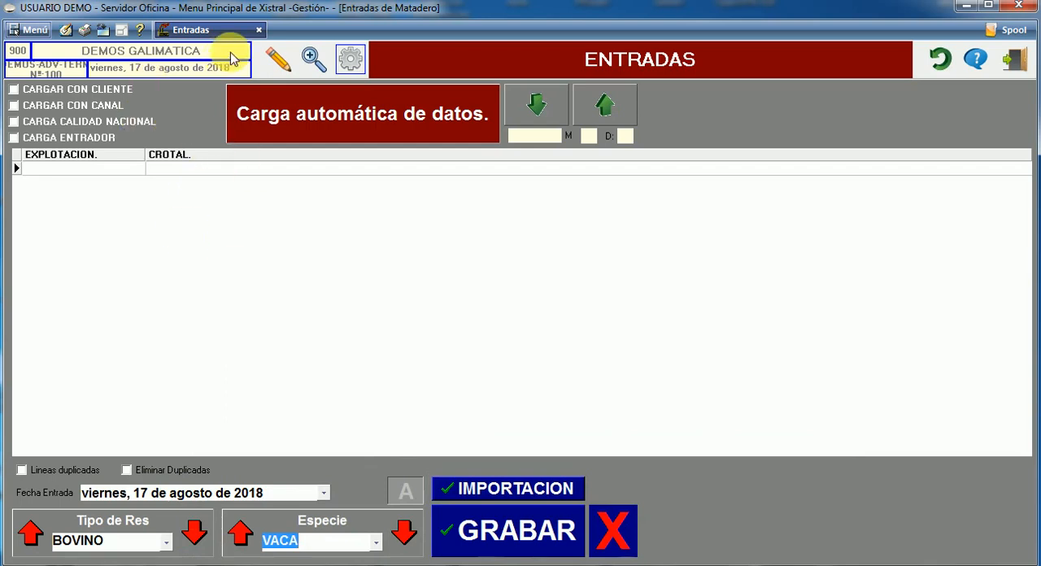
# Return to the entry search and open the registered VACA entry in the editing view at its Crotal
pyautogui.click(312, 59)
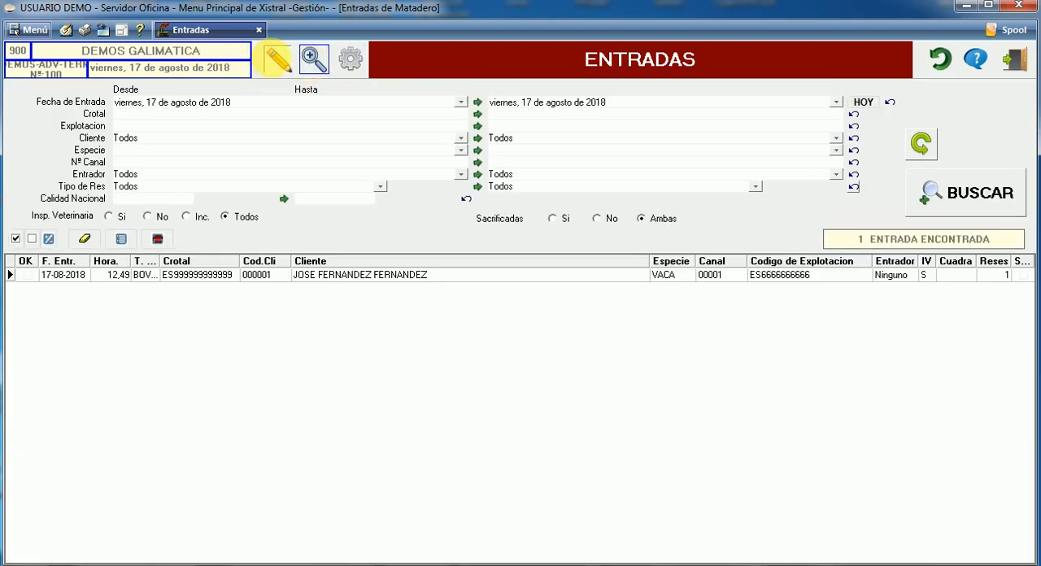
pyautogui.click(277, 59)
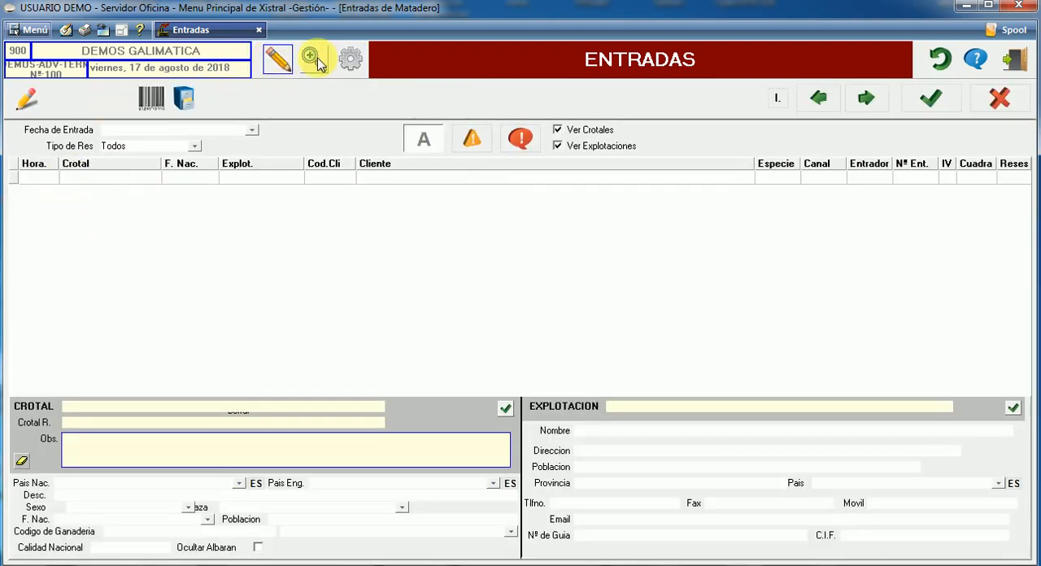
pyautogui.click(313, 58)
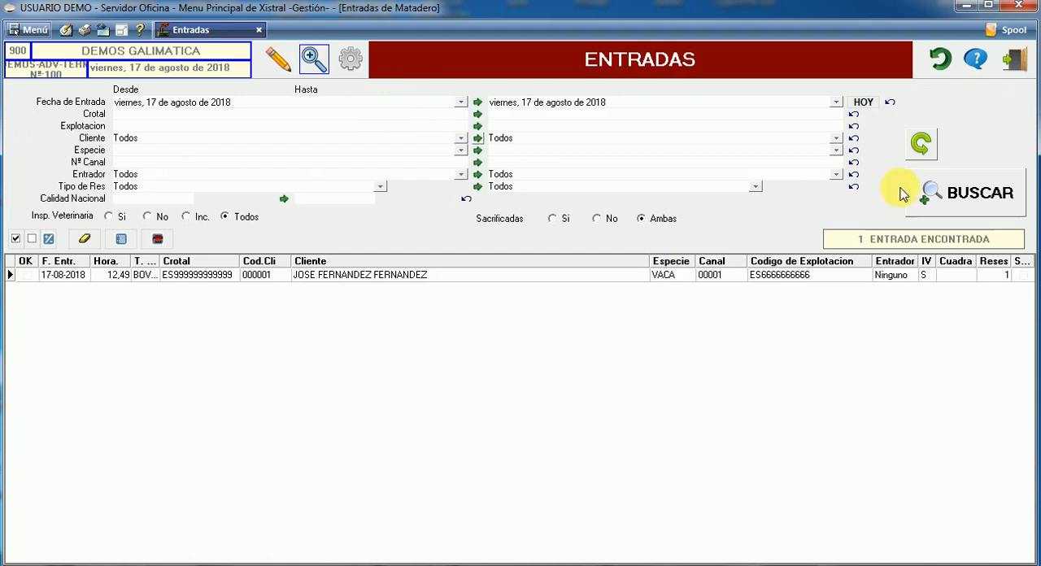
pyautogui.doubleClick(531, 275)
pyautogui.click(71, 178)
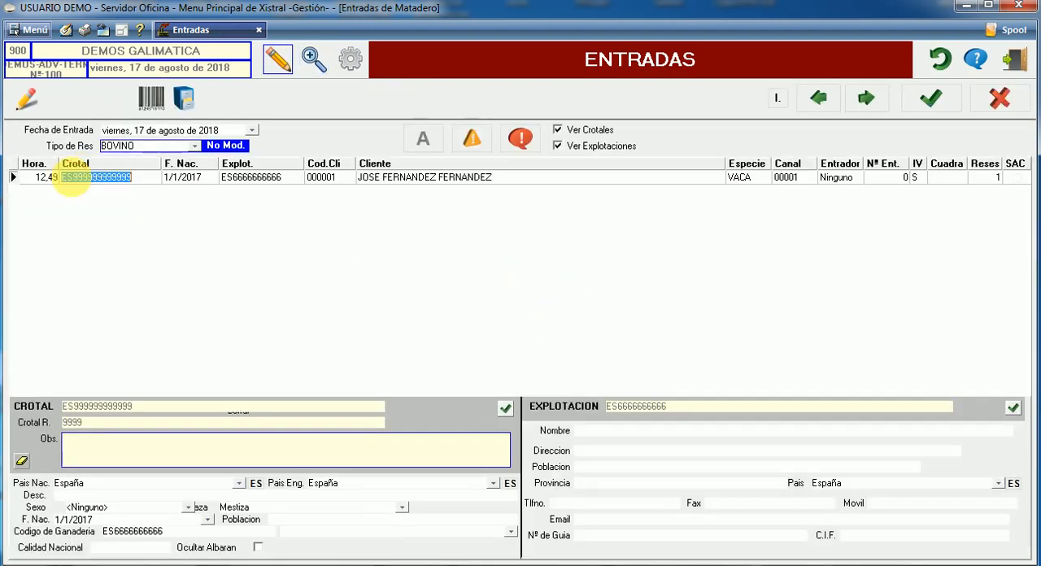
pyautogui.press('Down')
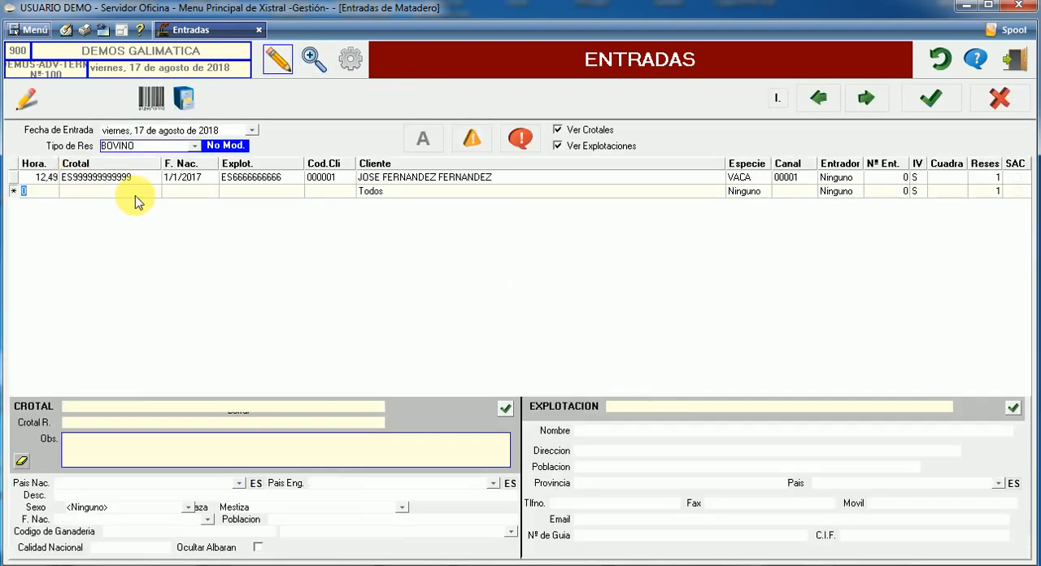
pyautogui.click(134, 194)
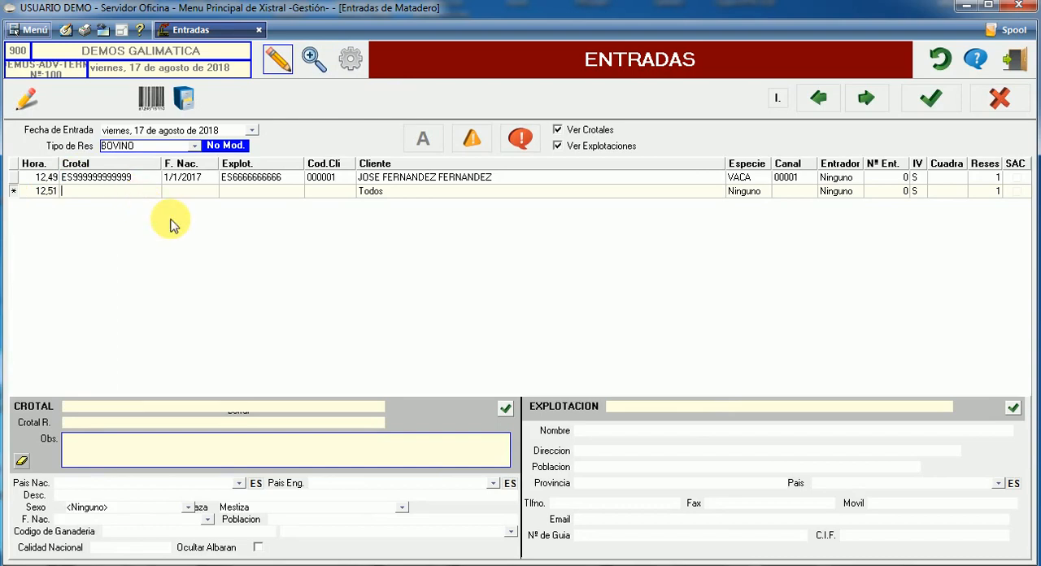
pyautogui.write('ES888888888888')
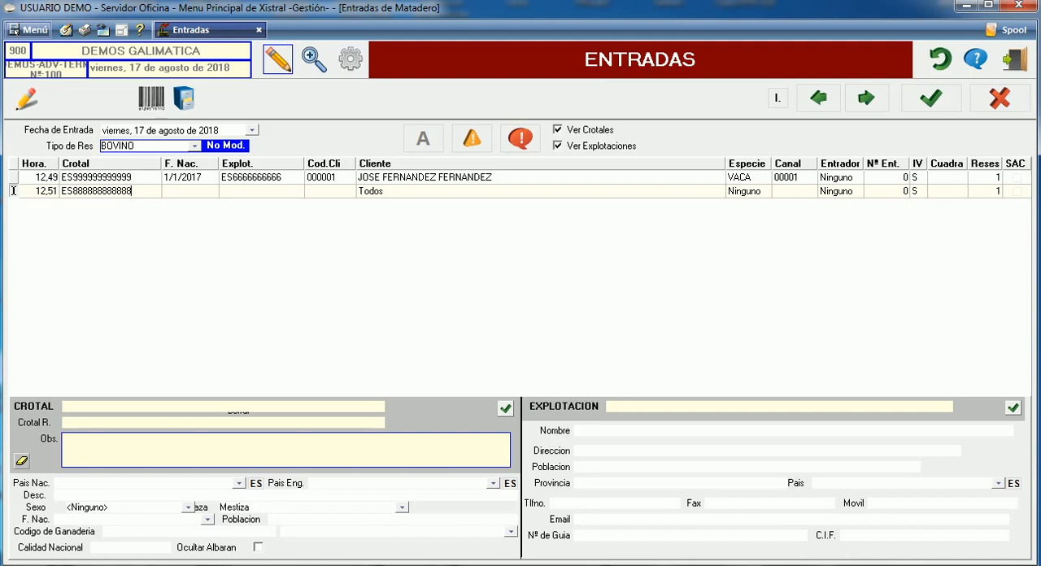
pyautogui.press('Return')
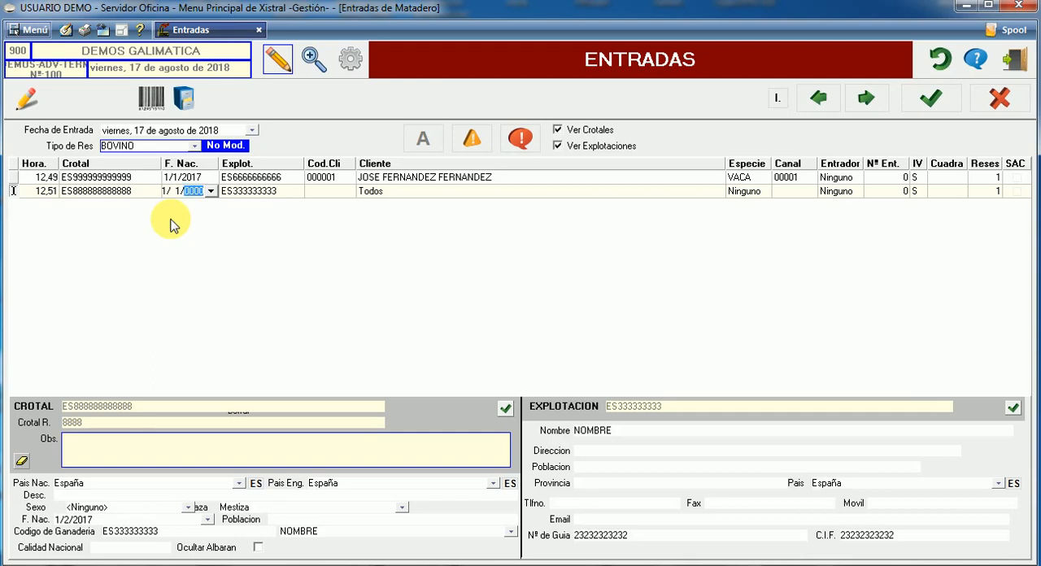
pyautogui.press('Return')
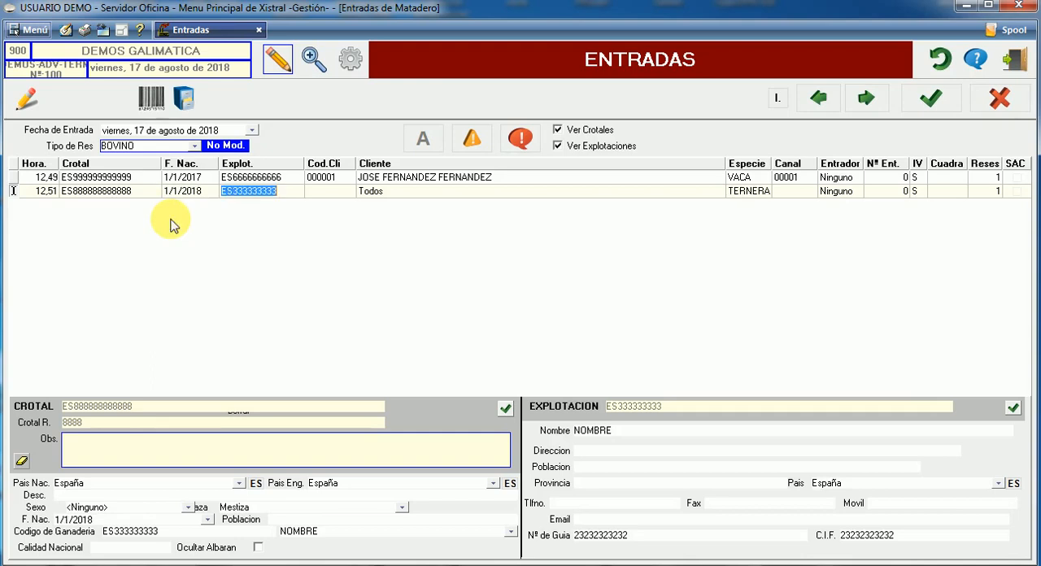
# Keep the filled-in Explotación and Especie of the new bovine line and assign the first line's customer to it
pyautogui.press('Return')
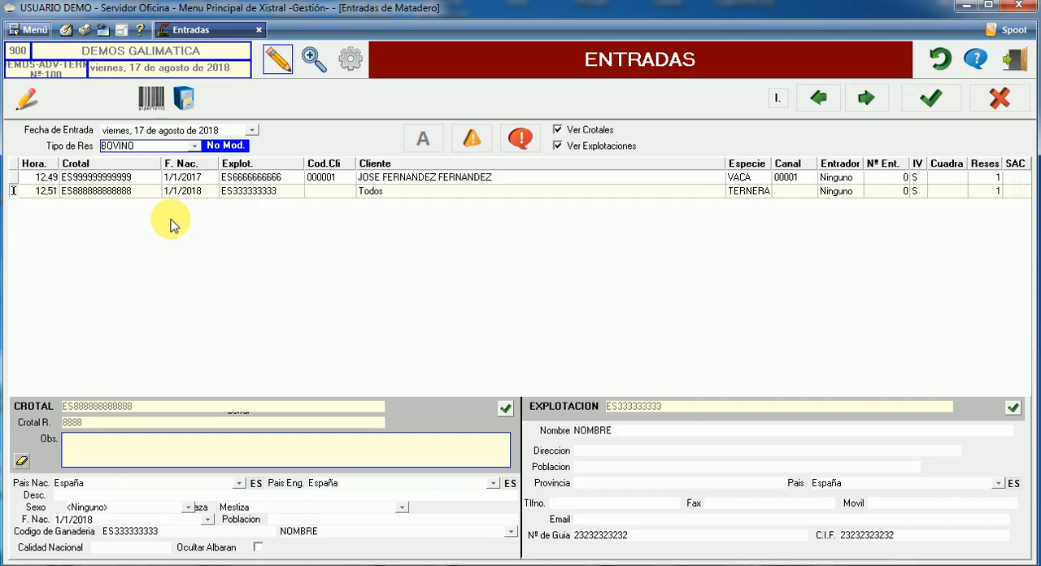
pyautogui.press('Return')
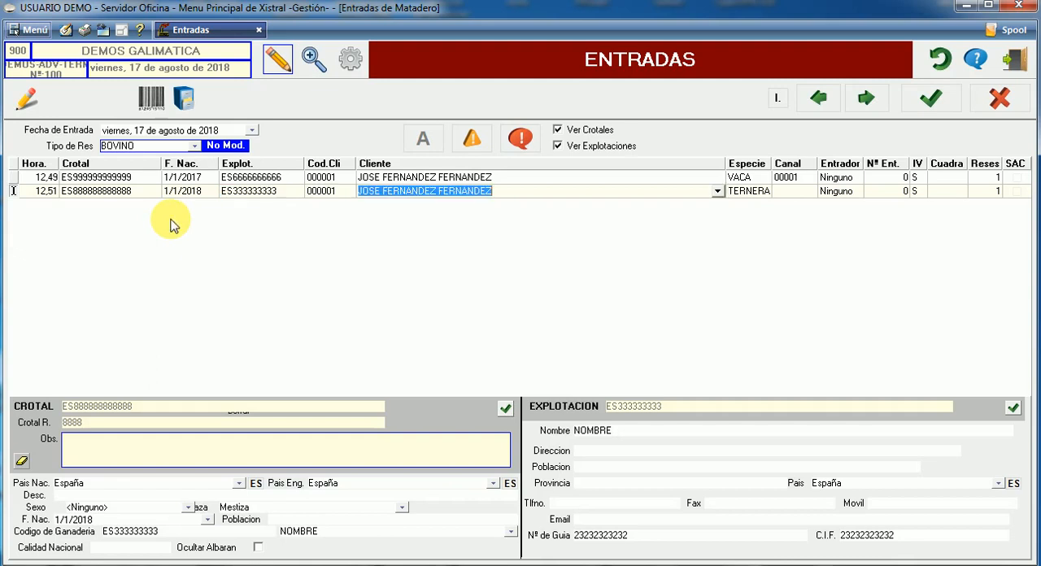
pyautogui.press('Return')
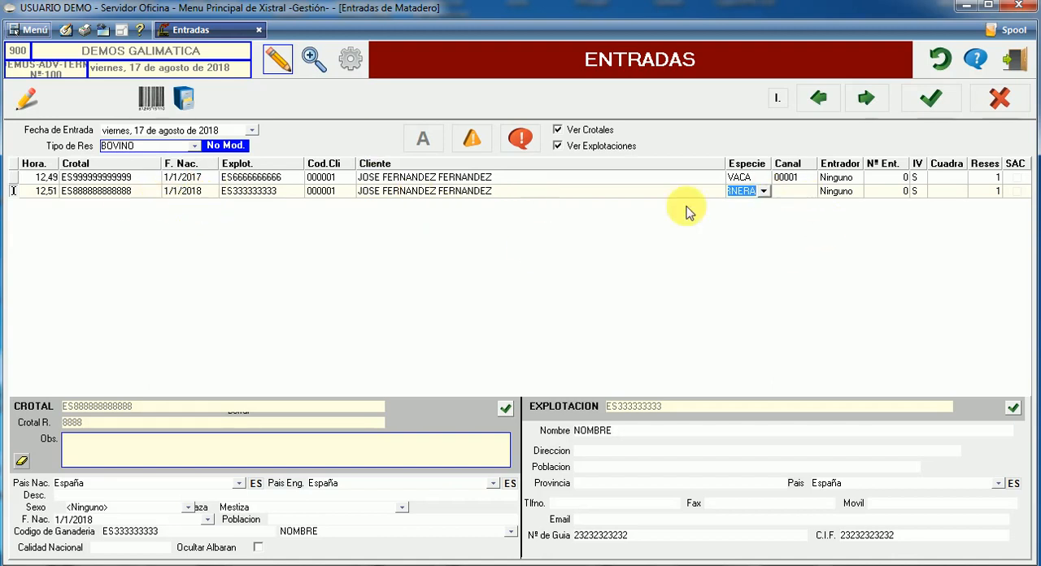
# Set the TERNERA line's Canal to 2, leave Entrador at Ninguno, and save the bovine entries
pyautogui.click(793, 192)
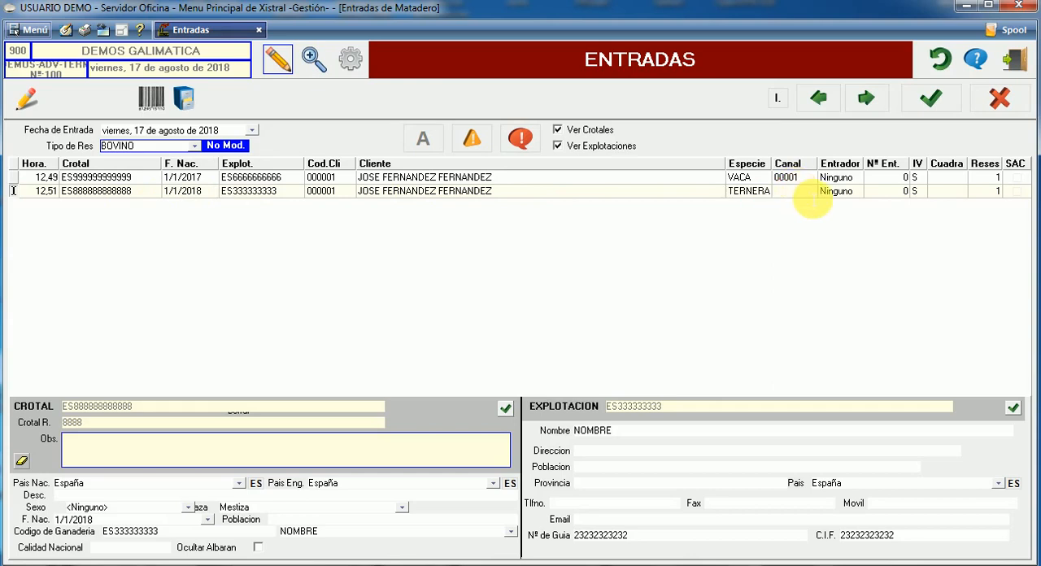
pyautogui.press('Tab')
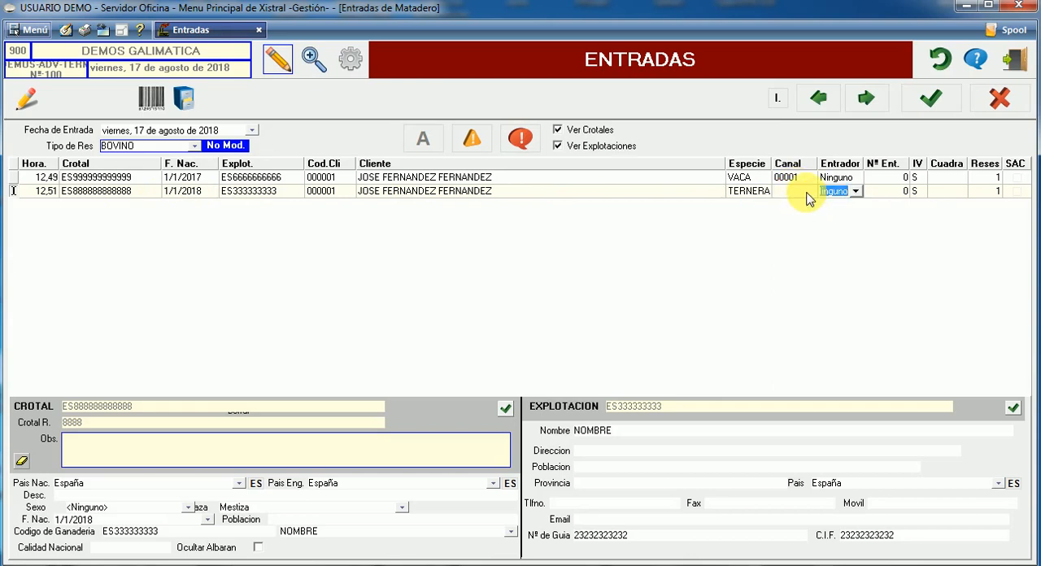
pyautogui.click(809, 200)
pyautogui.hotkey('shift', 'Tab')
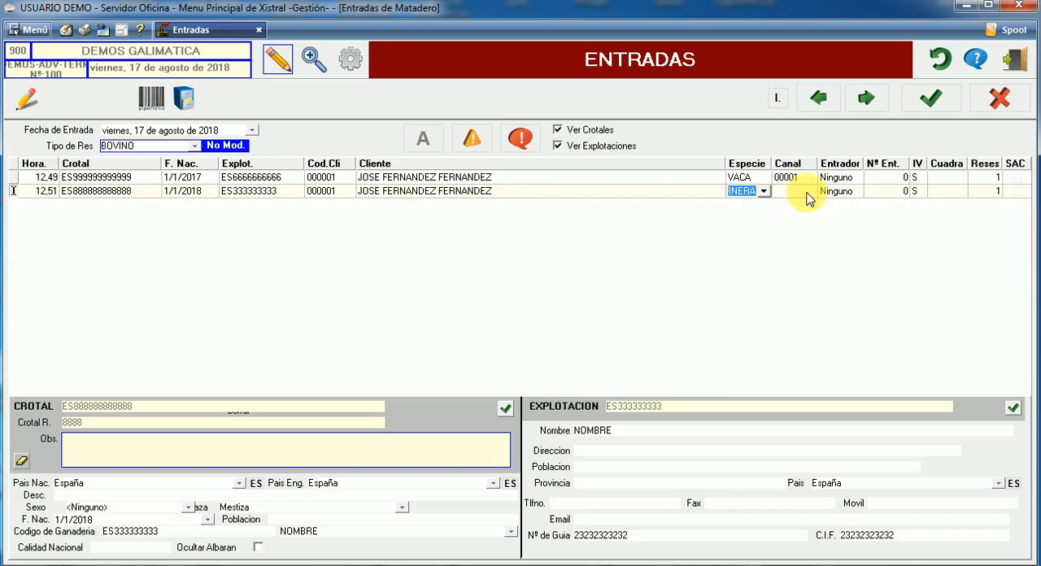
pyautogui.press('Tab')
pyautogui.press('Tab')
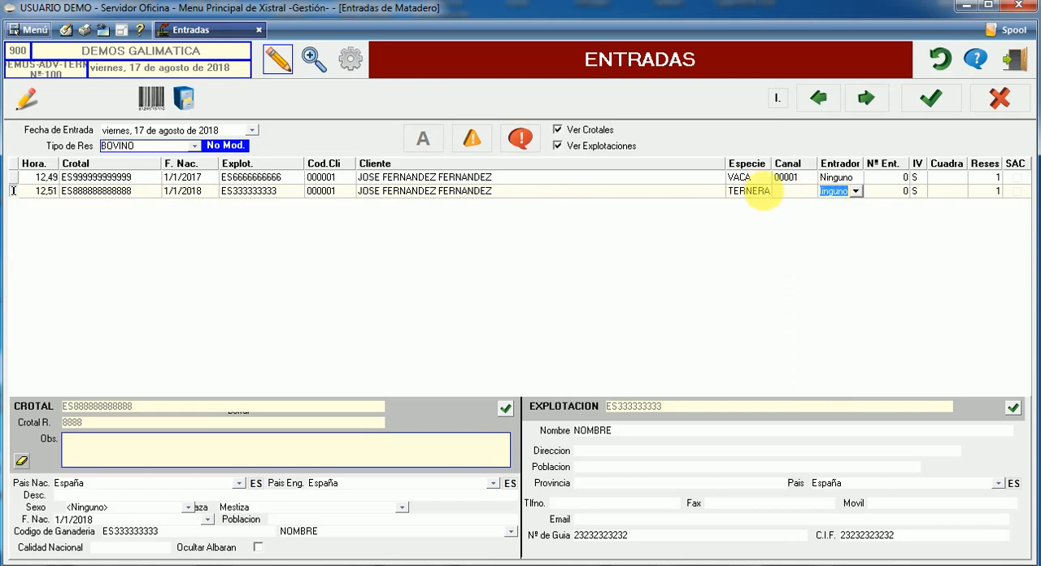
pyautogui.click(793, 195)
pyautogui.write('2')
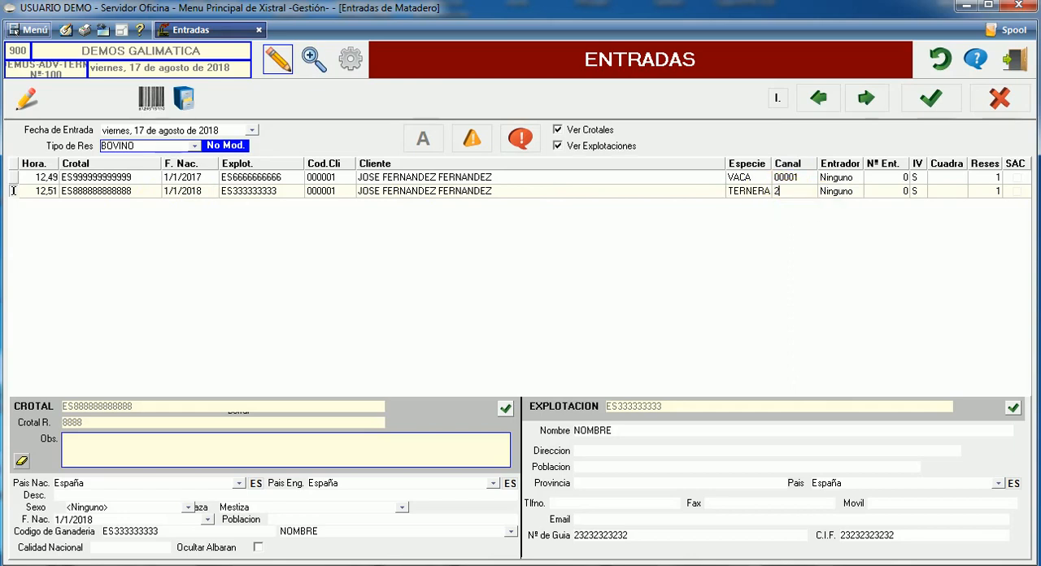
pyautogui.press('Tab')
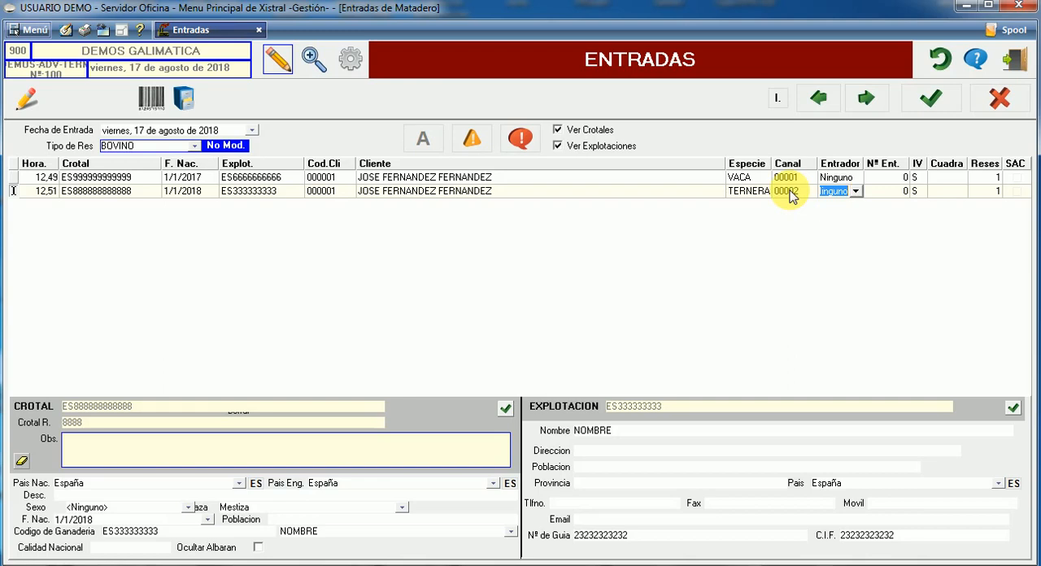
pyautogui.press('Tab')
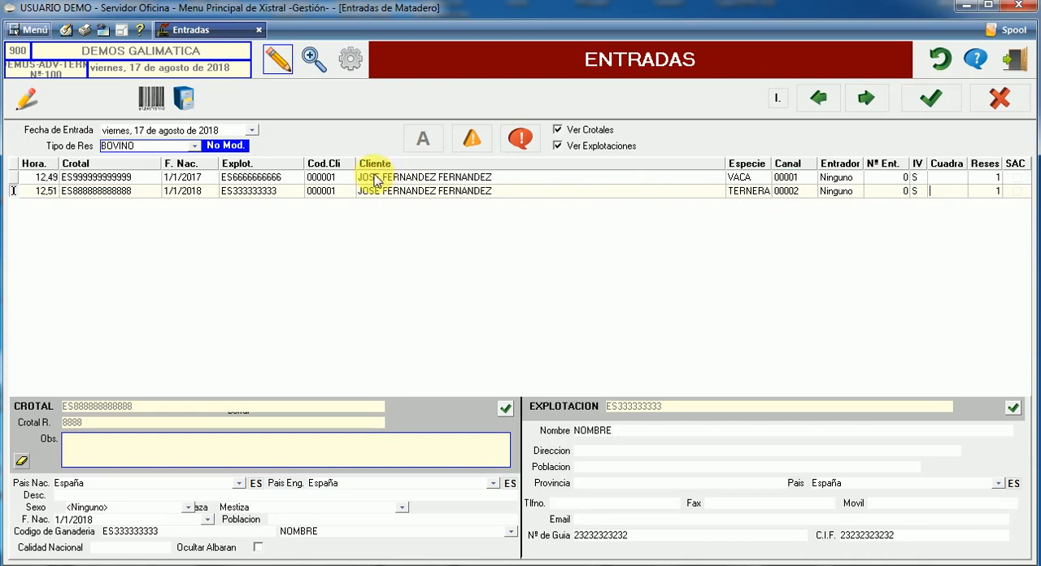
pyautogui.click(116, 192)
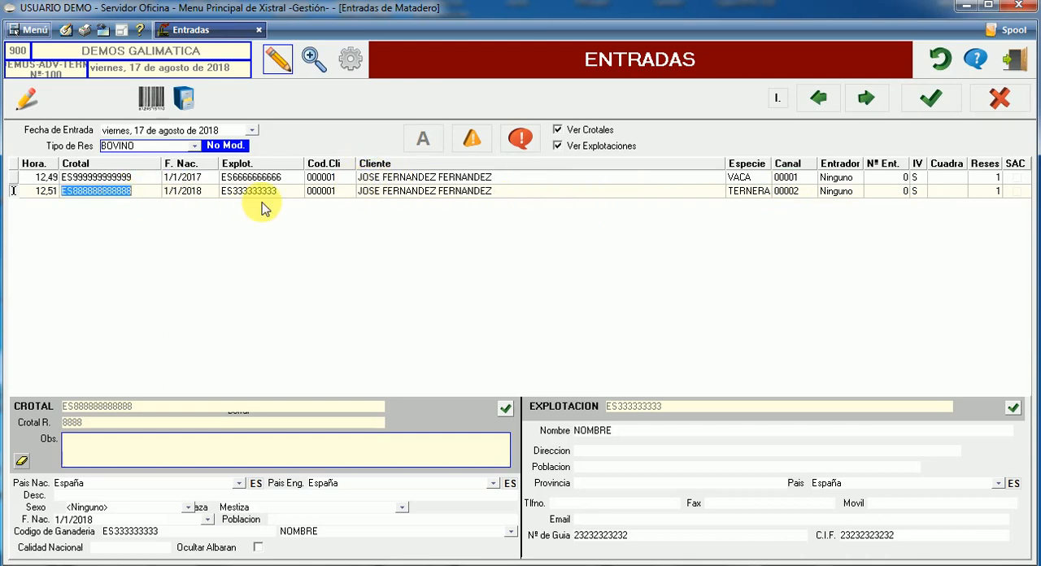
pyautogui.click(930, 98)
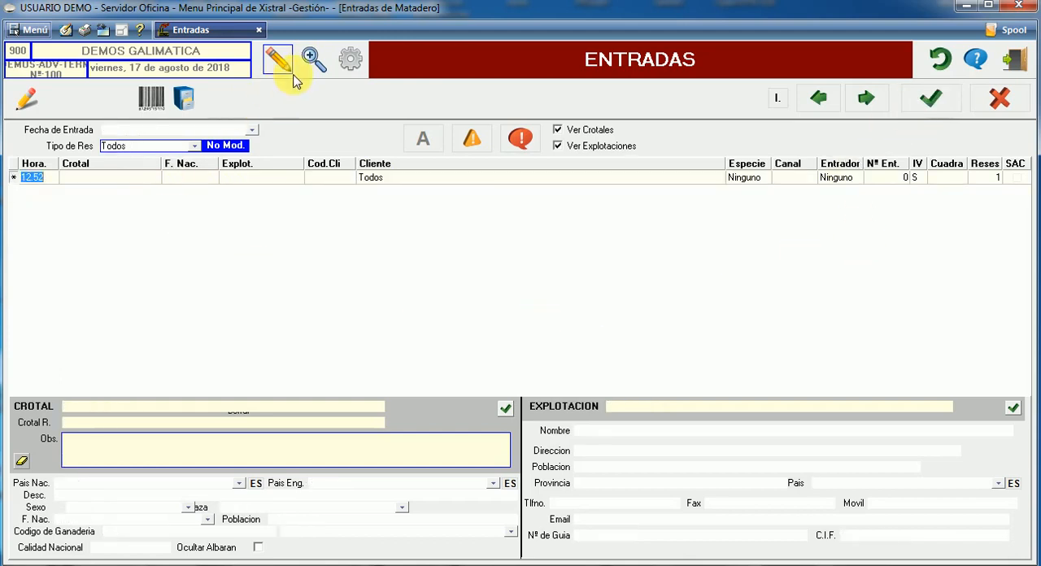
# Start a new slaughterhouse entry and set its Tipo de Res to PORCINO
pyautogui.click(26, 98)
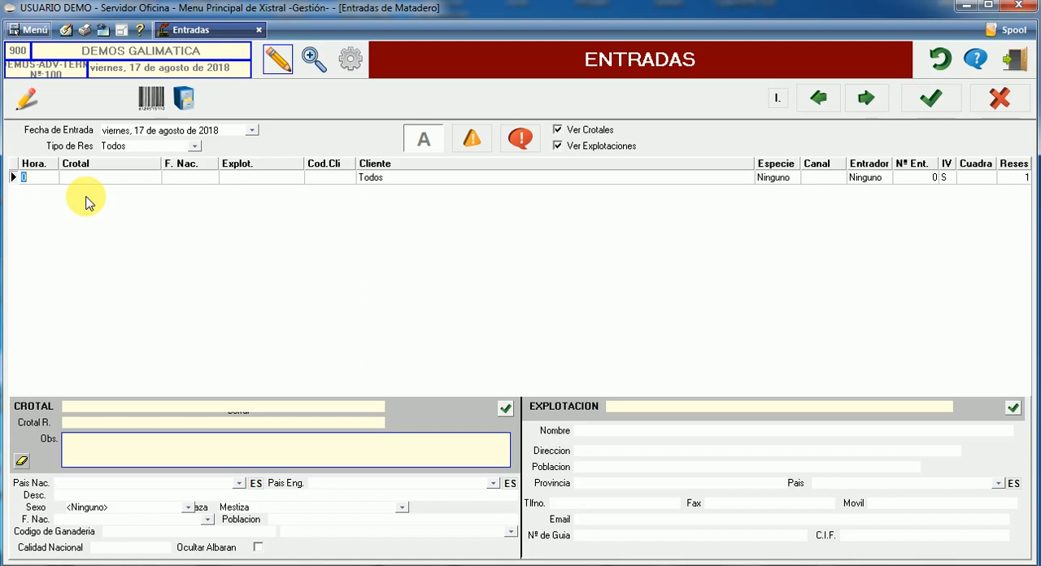
pyautogui.click(195, 148)
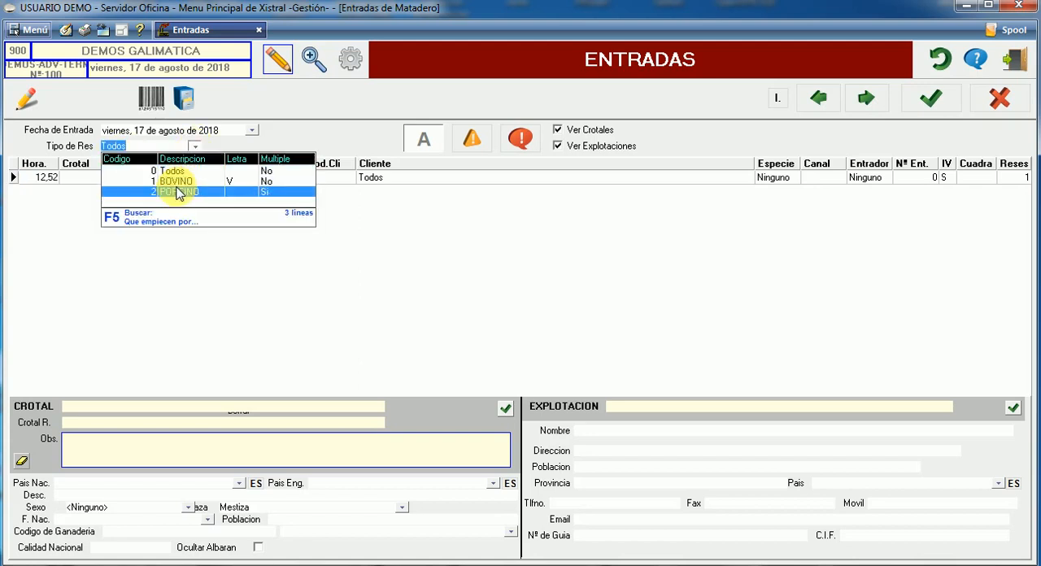
pyautogui.click(178, 193)
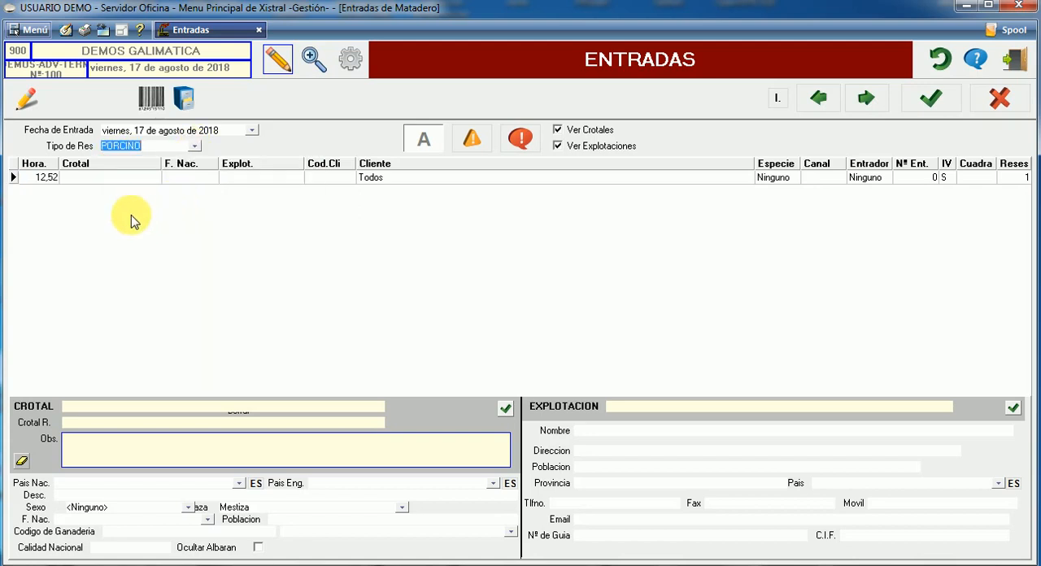
# Enter Crotal ES87878787 and Explotación ES66666666 in the porcine entry's first line
pyautogui.click(144, 179)
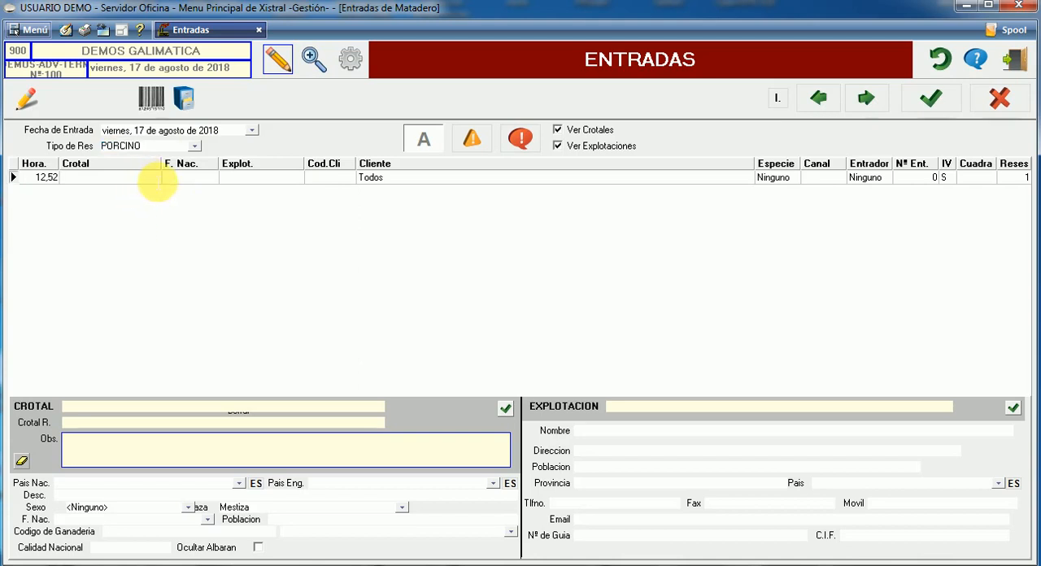
pyautogui.write('ES87878787')
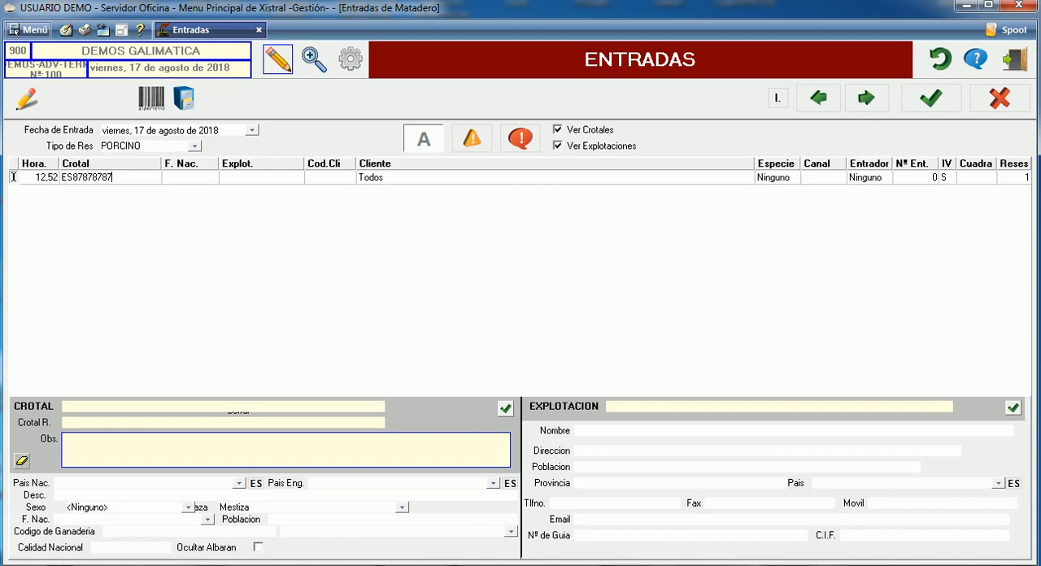
pyautogui.click(244, 177)
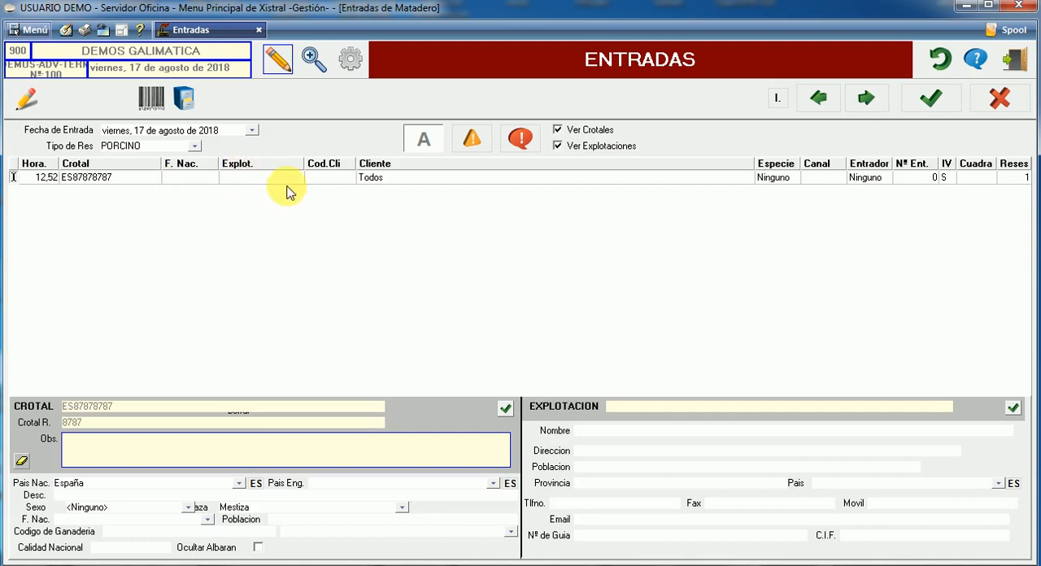
pyautogui.write('ES66666666')
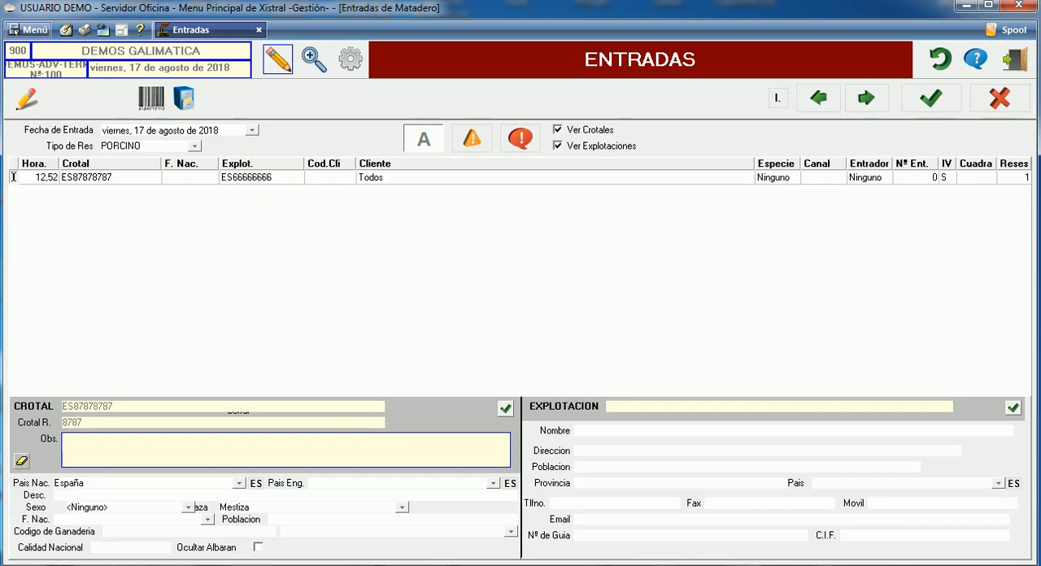
pyautogui.press('Return')
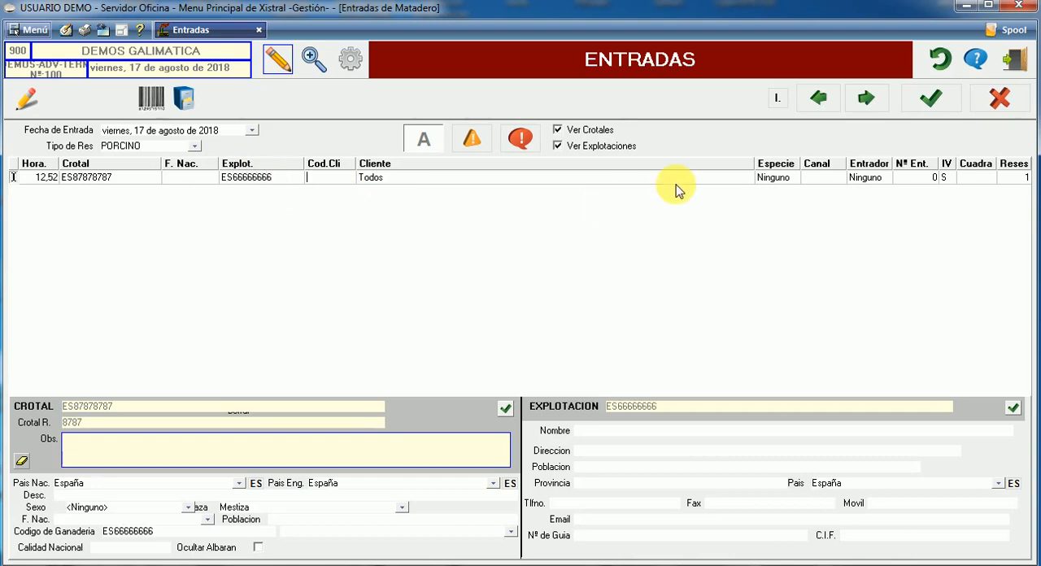
# Select the customer known as PEPE for the porcine line and set its Especie to PORCINO
pyautogui.press('Return')
pyautogui.click(746, 178)
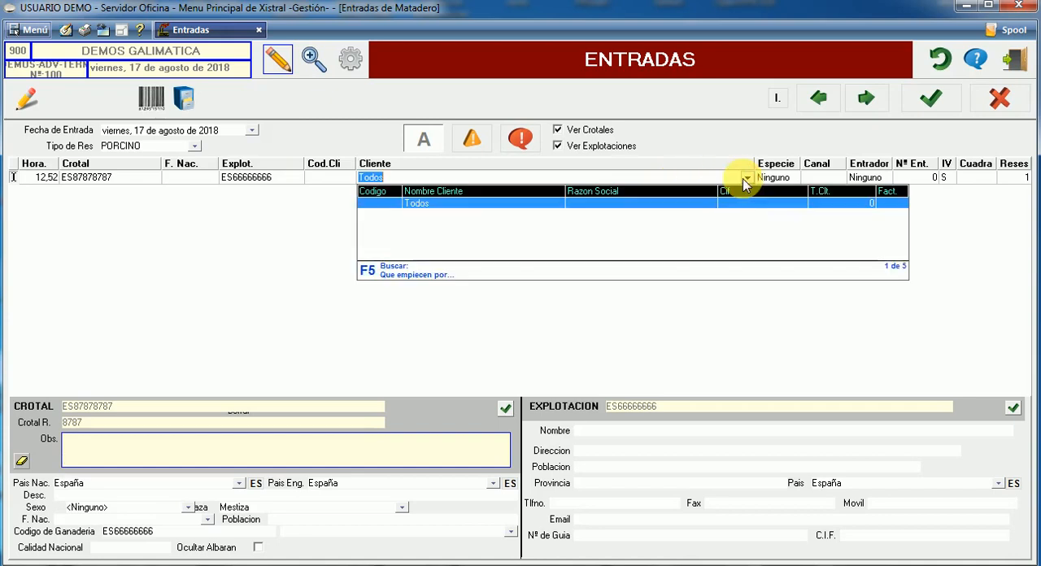
pyautogui.press('BackSpace')
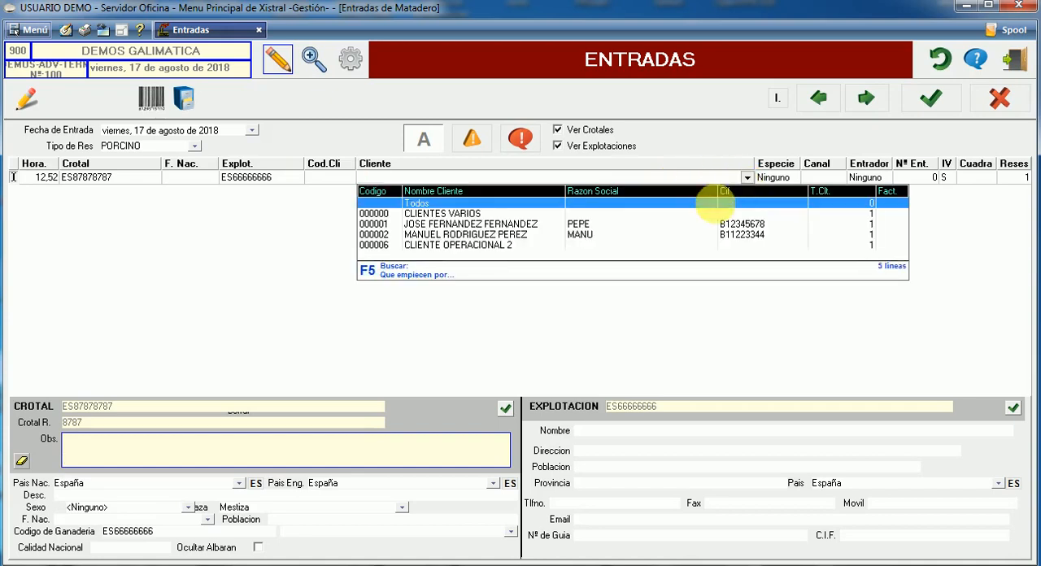
pyautogui.click(641, 224)
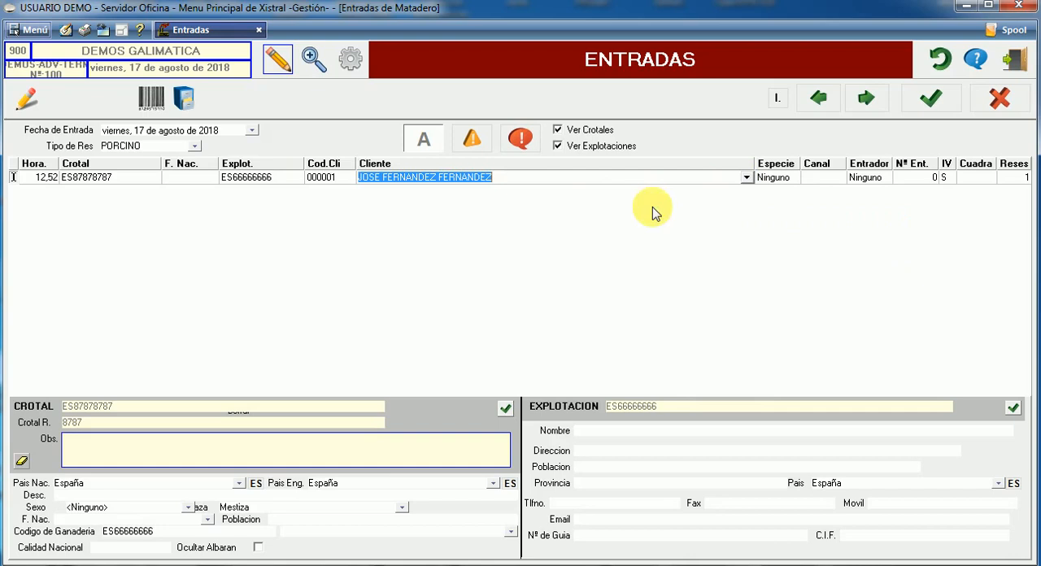
pyautogui.click(772, 177)
pyautogui.click(793, 178)
pyautogui.press('BackSpace')
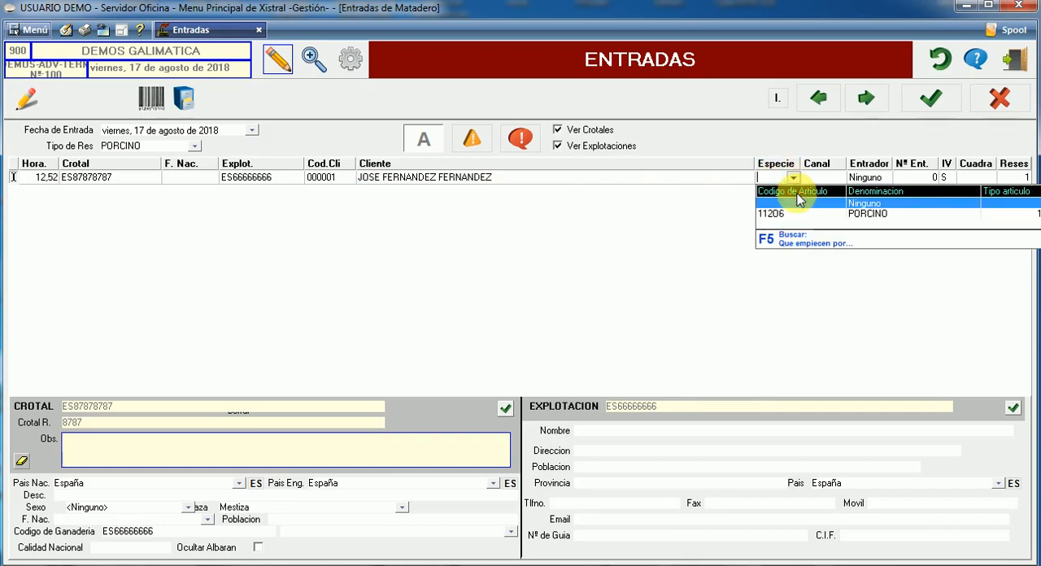
pyautogui.click(779, 221)
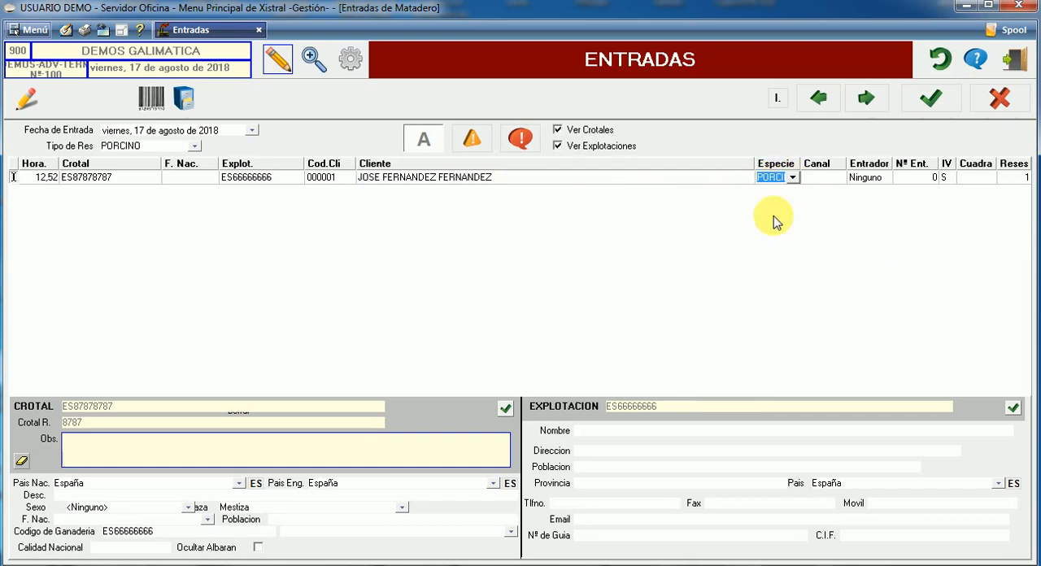
# Leave the porcine line's Canal empty and set its number of Reses to 4
pyautogui.click(821, 178)
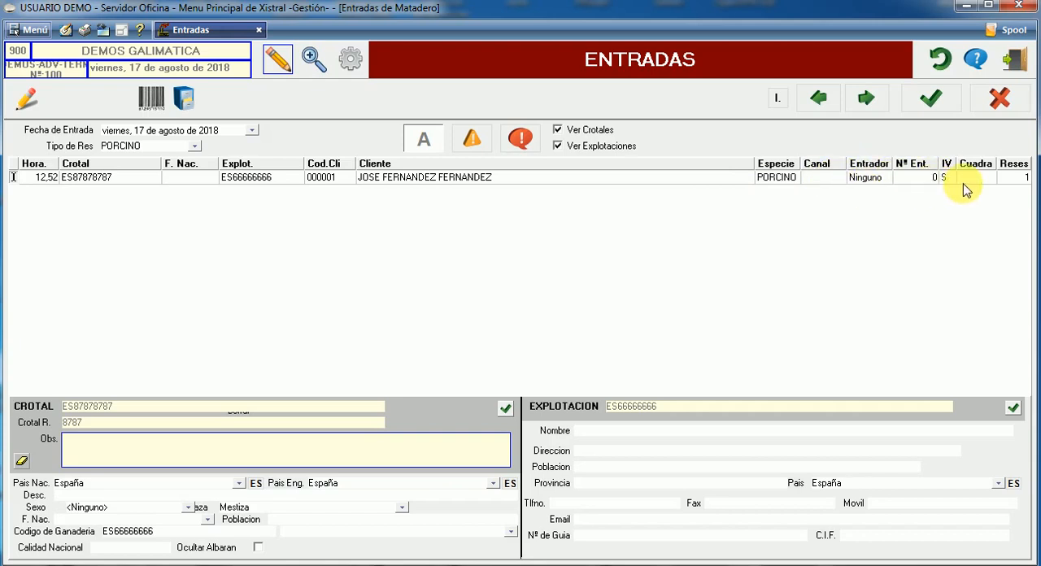
pyautogui.click(1005, 179)
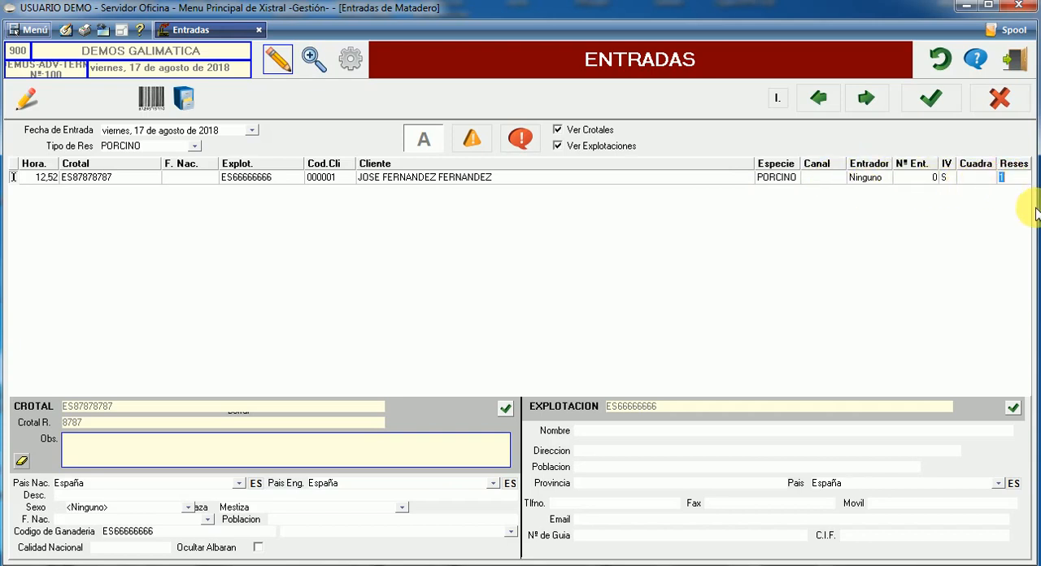
pyautogui.write('4')
pyautogui.press('Return')
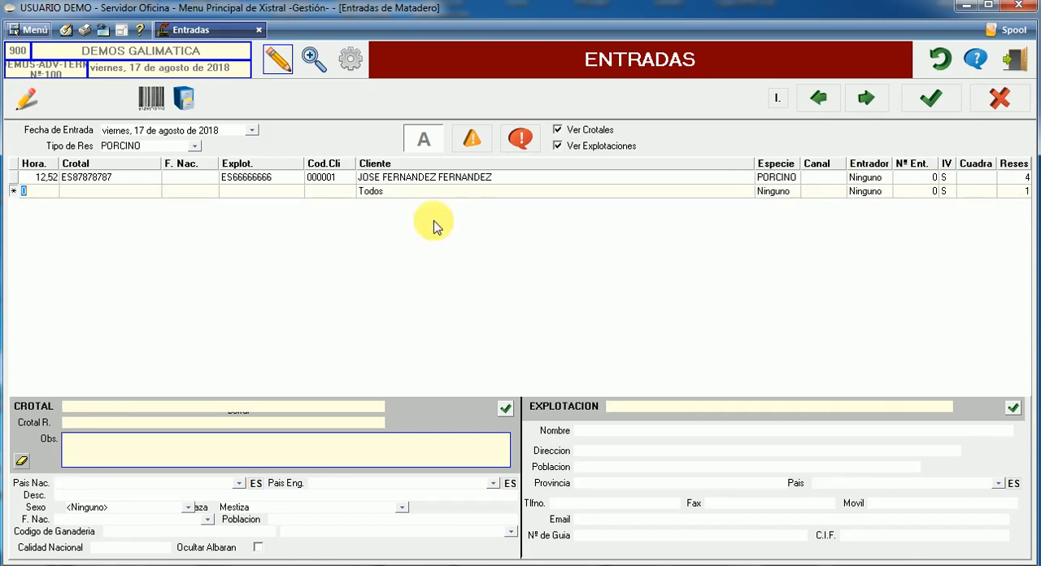
# Add a second porcine line with Crotal ES87878787 and Explotación ES66666666, choosing the customer listed right after the first line's customer
pyautogui.click(91, 191)
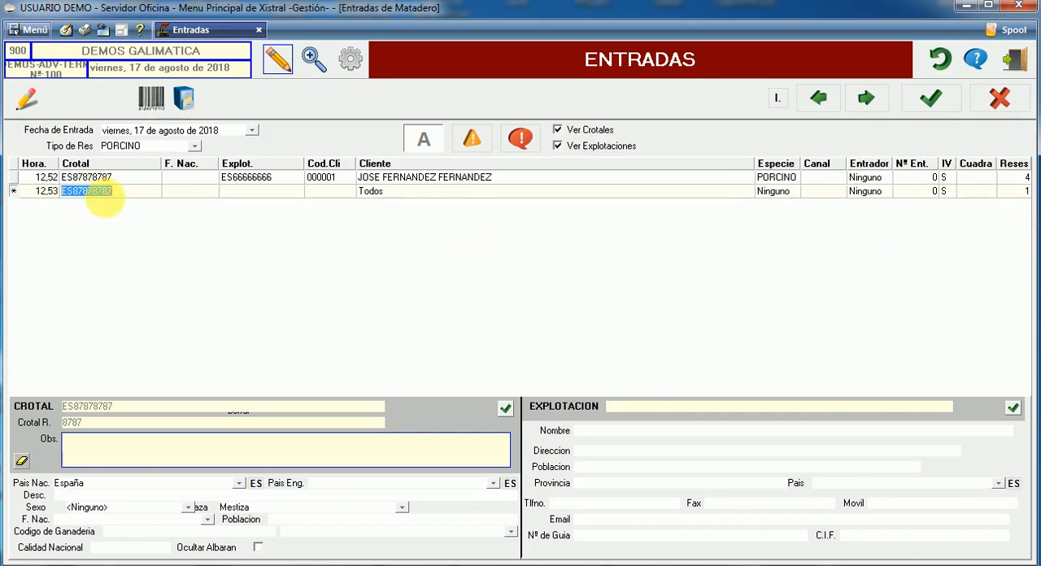
pyautogui.click(237, 192)
pyautogui.click(333, 193)
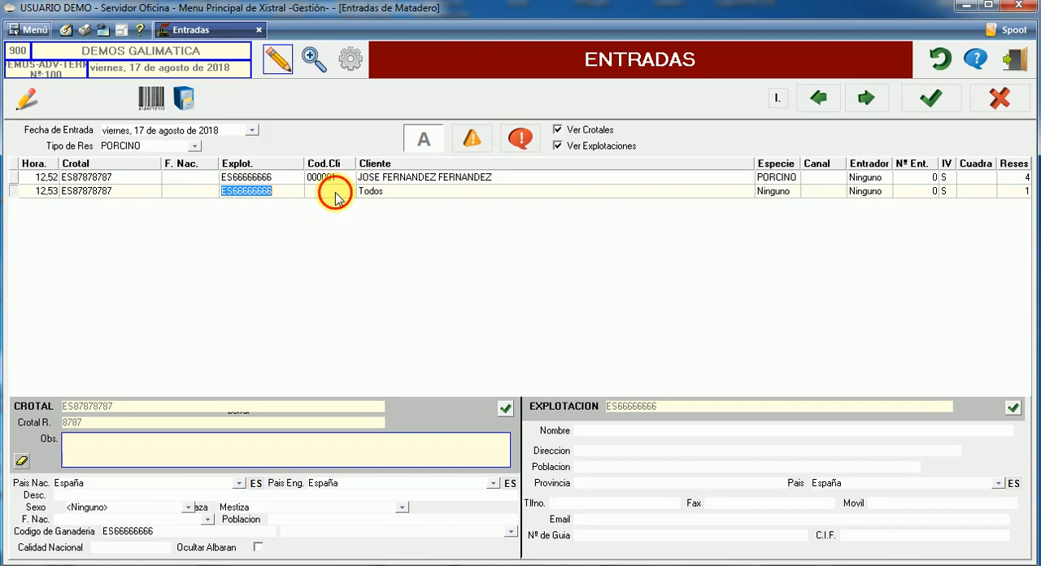
pyautogui.click(741, 197)
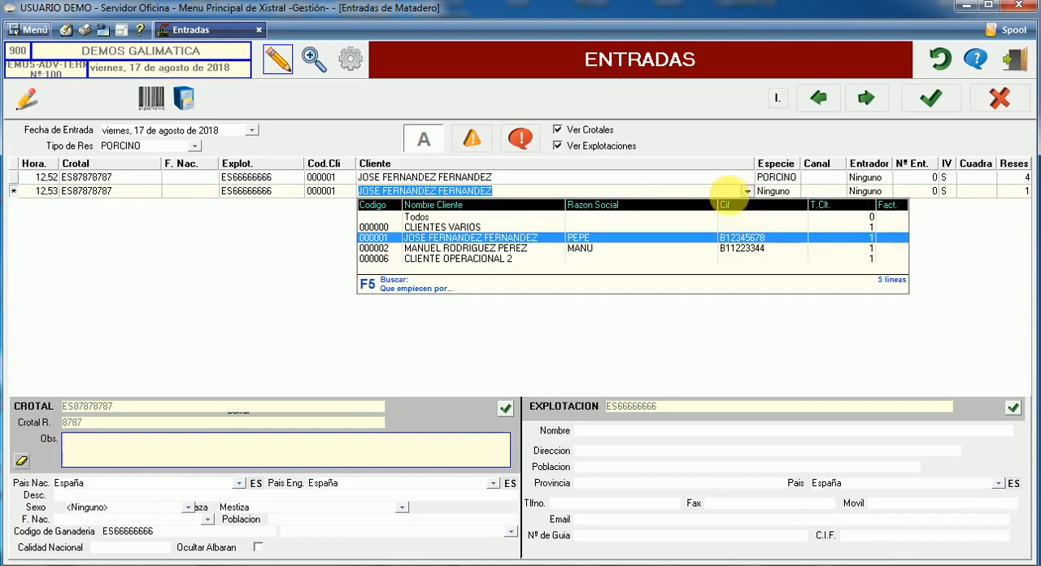
pyautogui.click(493, 248)
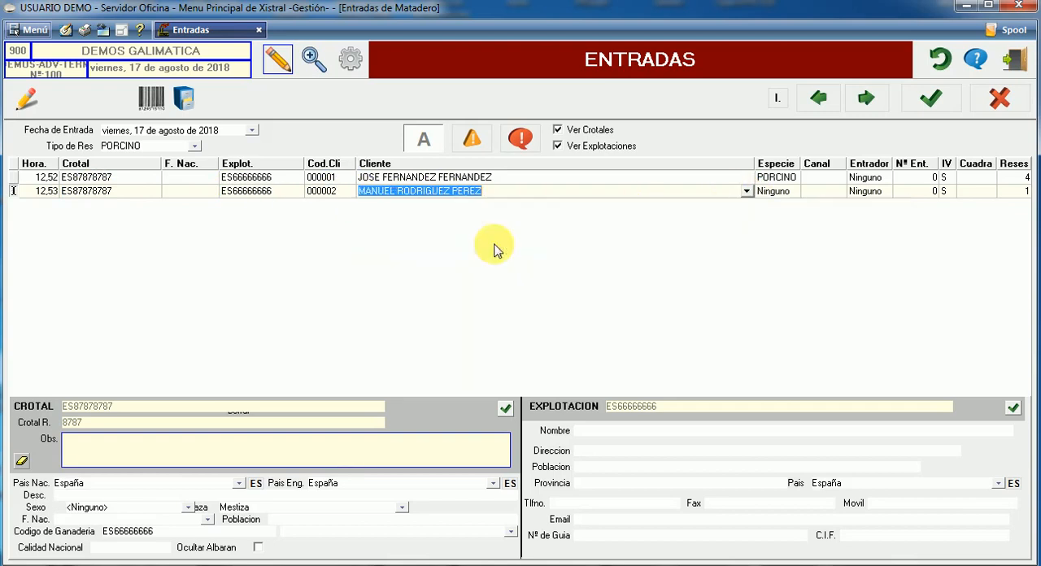
# Set the second line's Especie to PORCINO and its number of Reses to 3
pyautogui.click(790, 192)
pyautogui.click(793, 193)
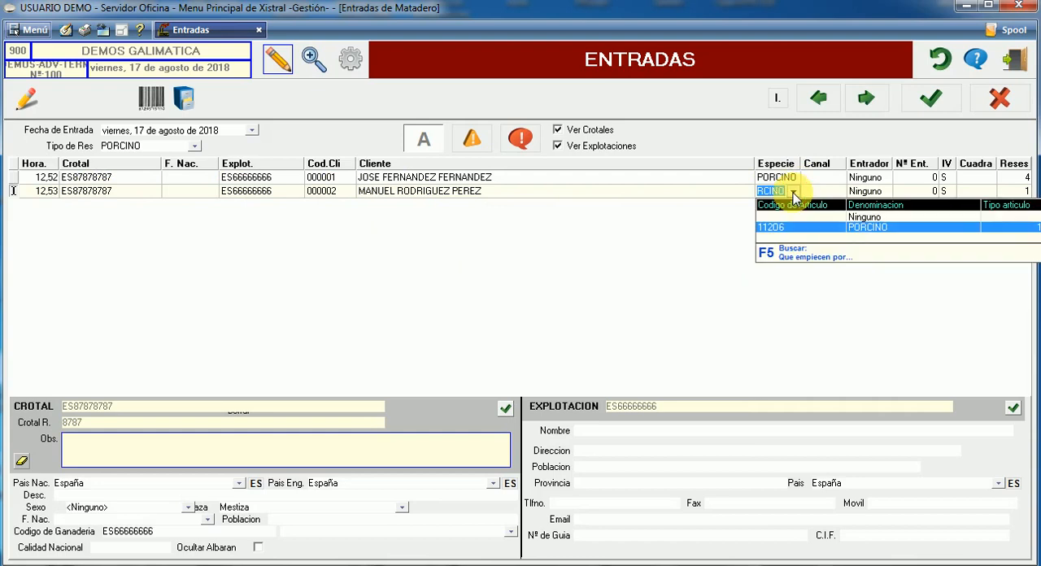
pyautogui.click(1013, 193)
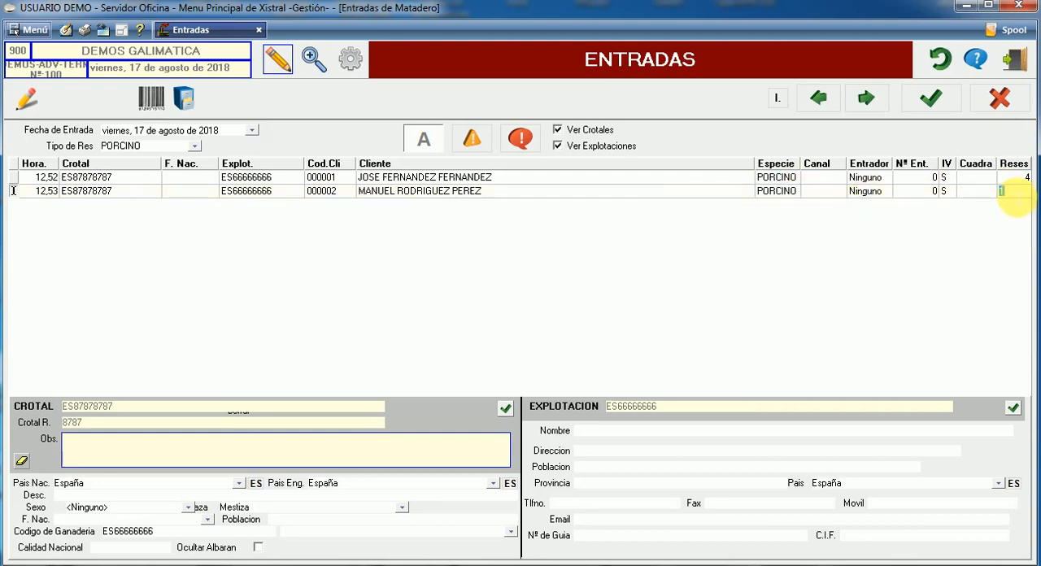
pyautogui.write('3')
pyautogui.press('Return')
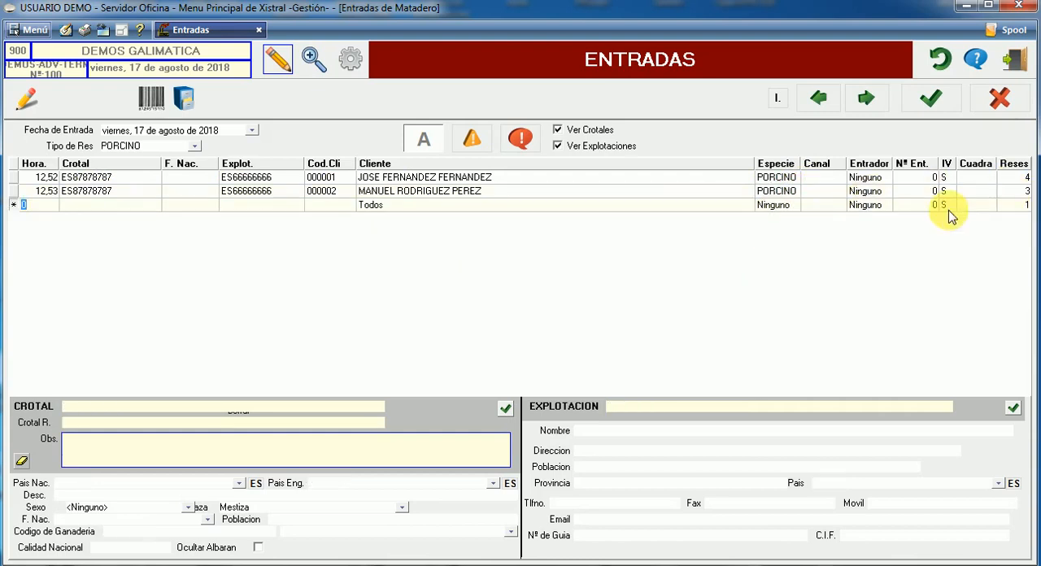
# Save the porcine entry, accepting the duplicated reduced crotales, and search for all entries dated 17 de agosto de 2018
pyautogui.click(143, 196)
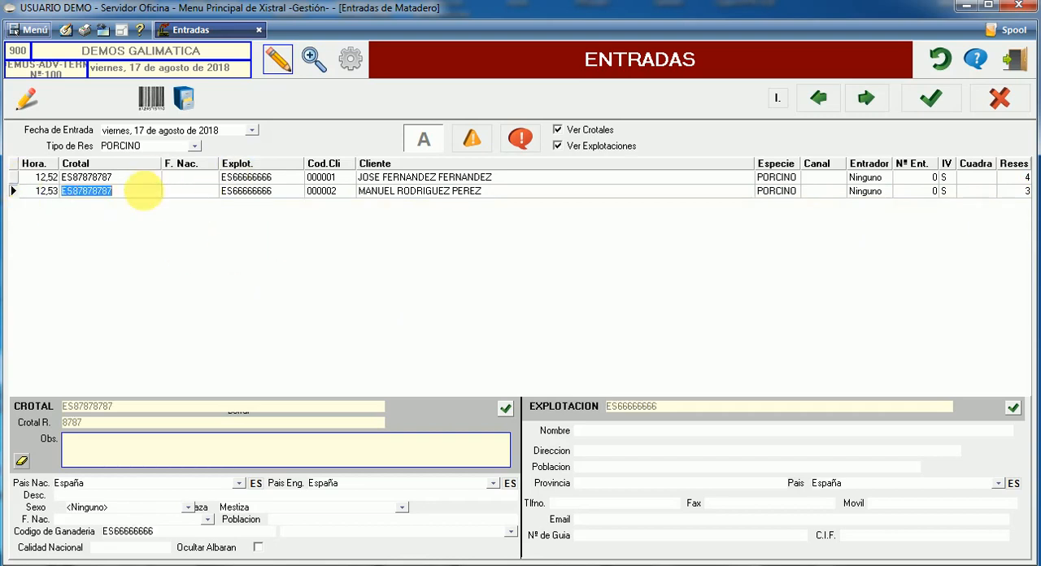
pyautogui.click(931, 96)
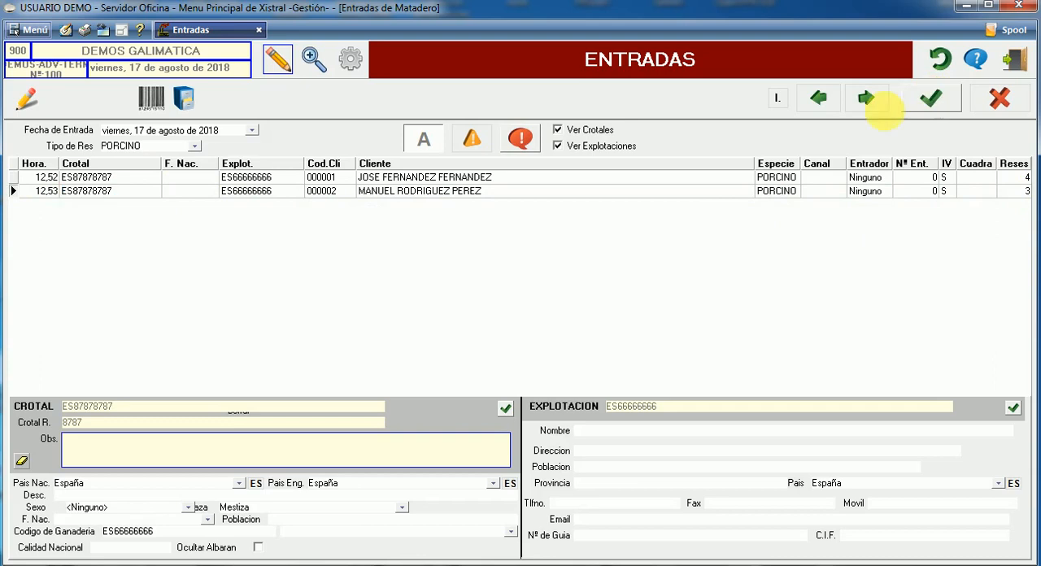
pyautogui.click(573, 358)
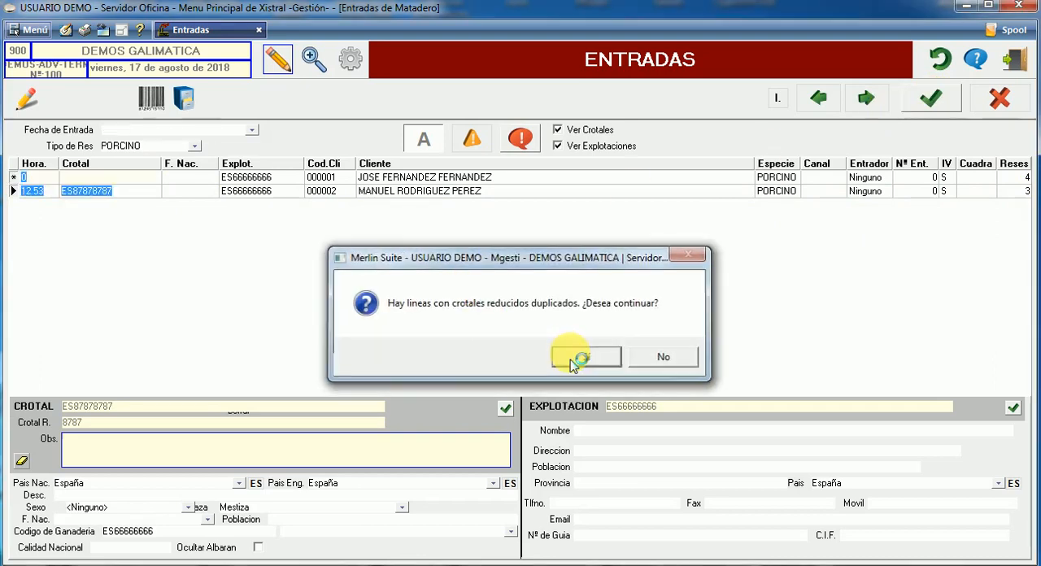
pyautogui.click(310, 63)
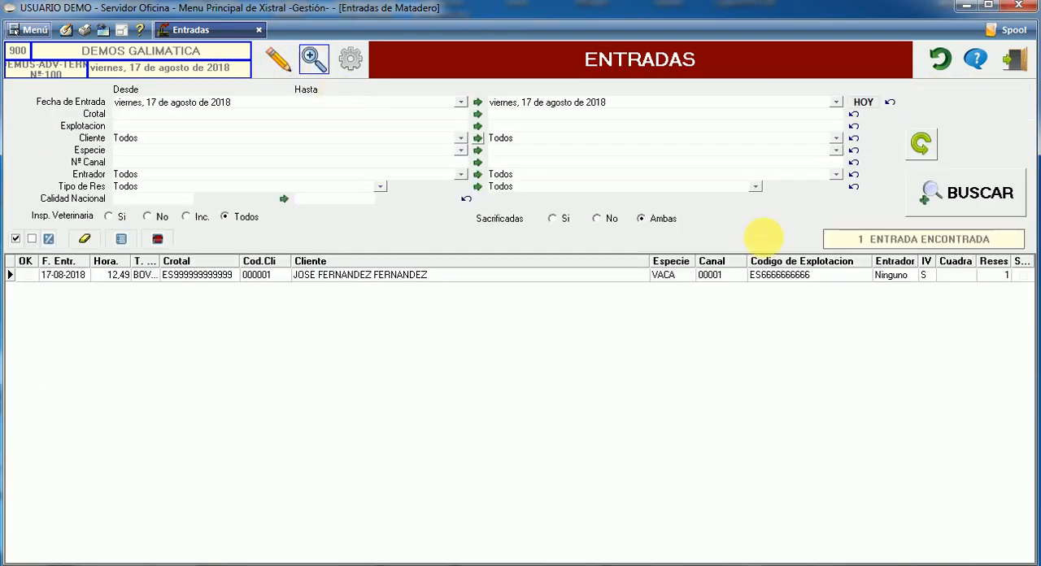
pyautogui.click(969, 195)
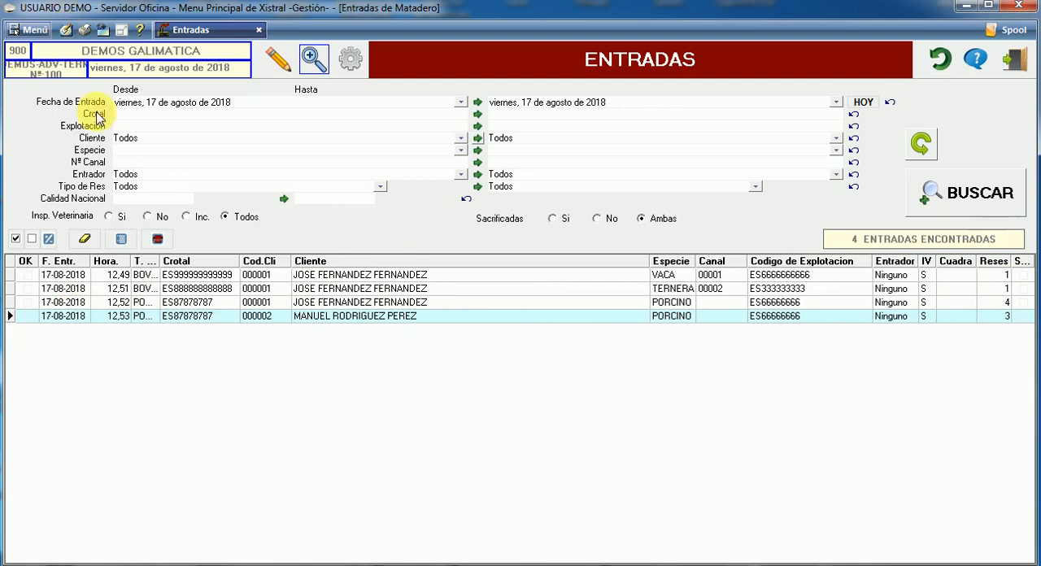
# Open the Gestor de Sacrificios from the input processes of the Sacrificios (Mataderos) module
pyautogui.click(67, 31)
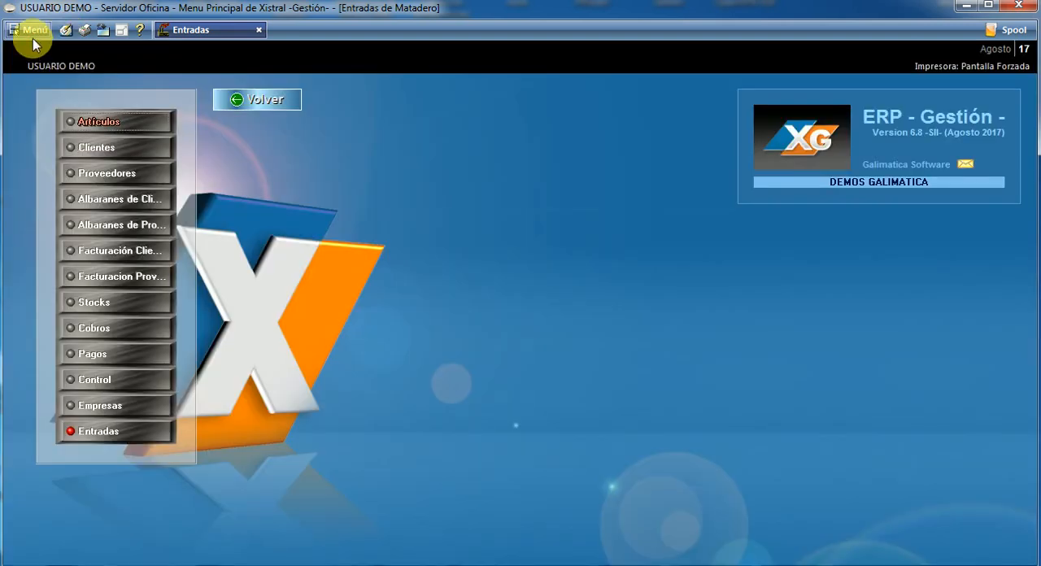
pyautogui.click(33, 31)
pyautogui.moveTo(123, 54)
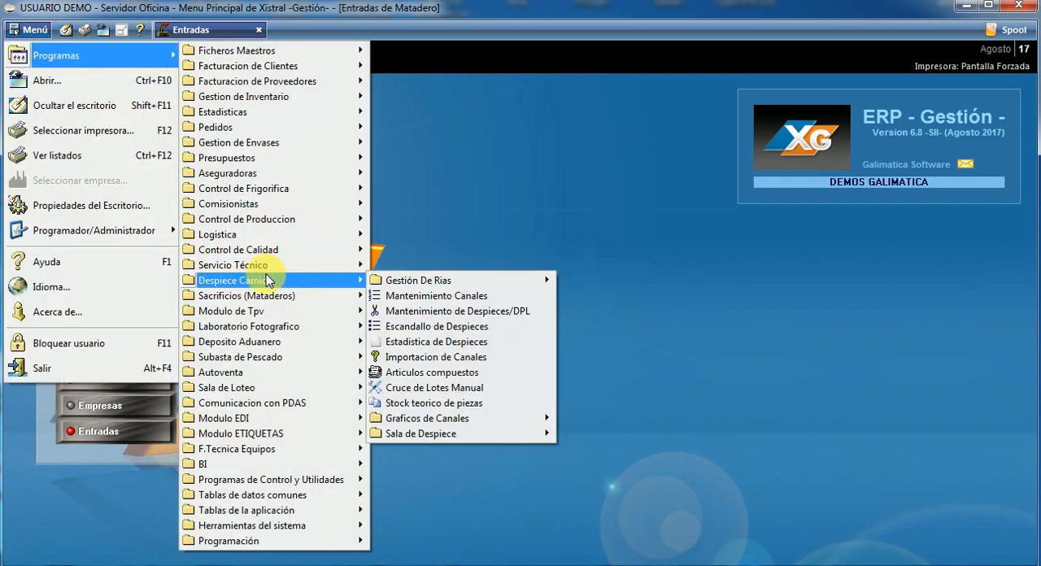
pyautogui.moveTo(275, 298)
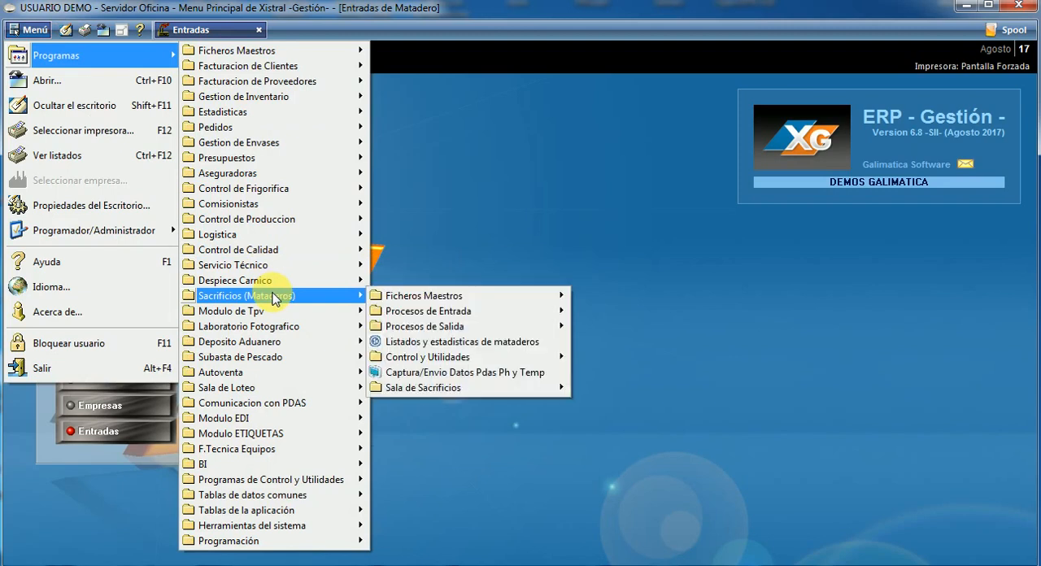
pyautogui.moveTo(556, 322)
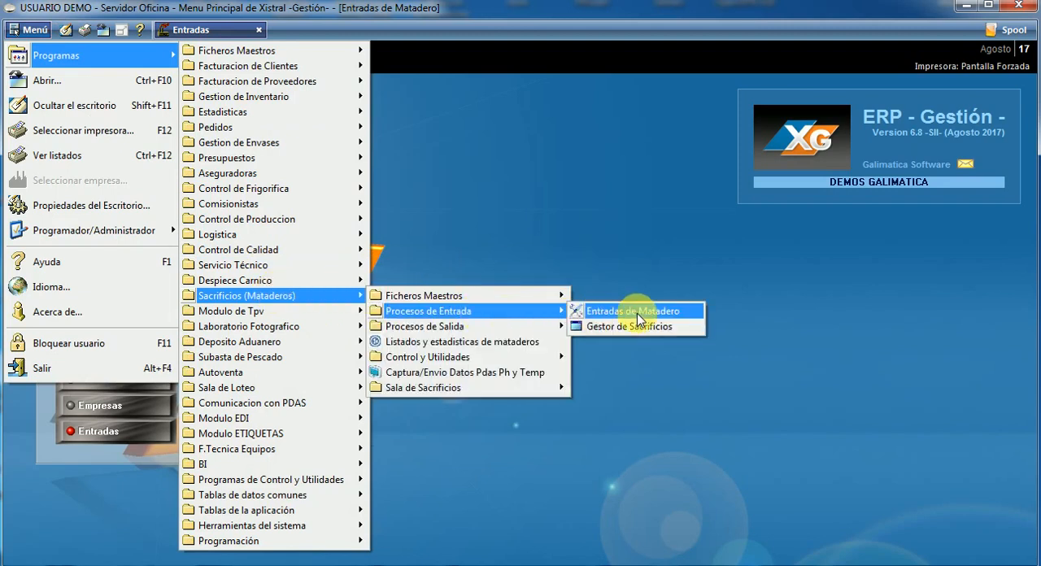
pyautogui.click(656, 328)
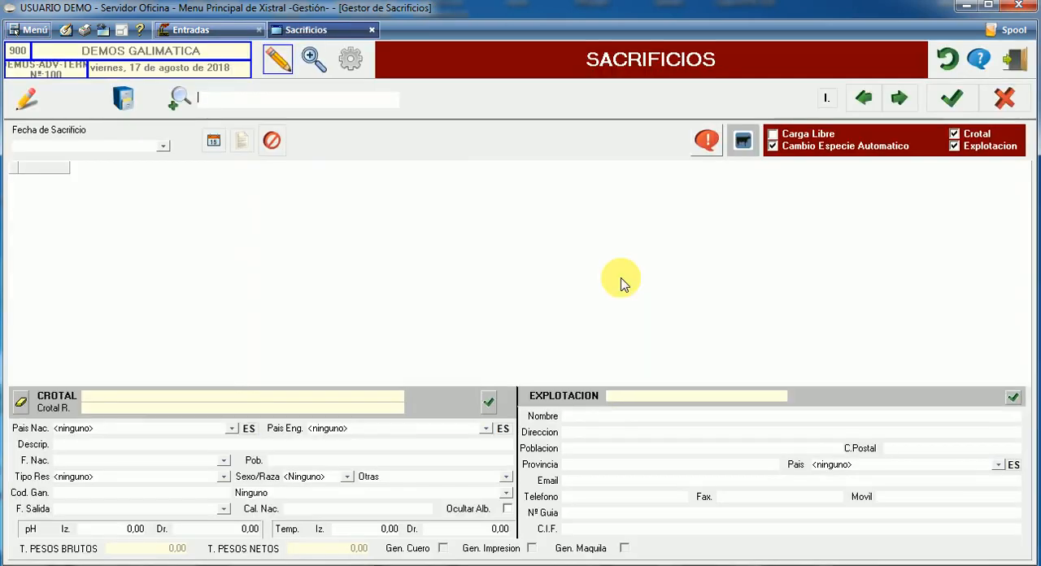
# Open Carga de Pesos Por Crotales and set Calidad Por Defecto to AR2
pyautogui.click(27, 96)
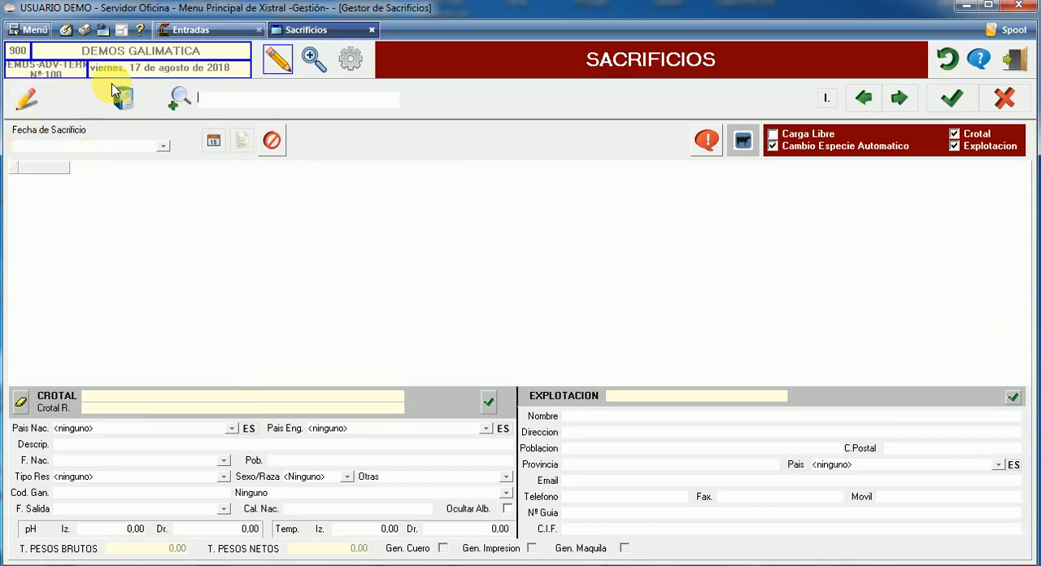
pyautogui.click(352, 59)
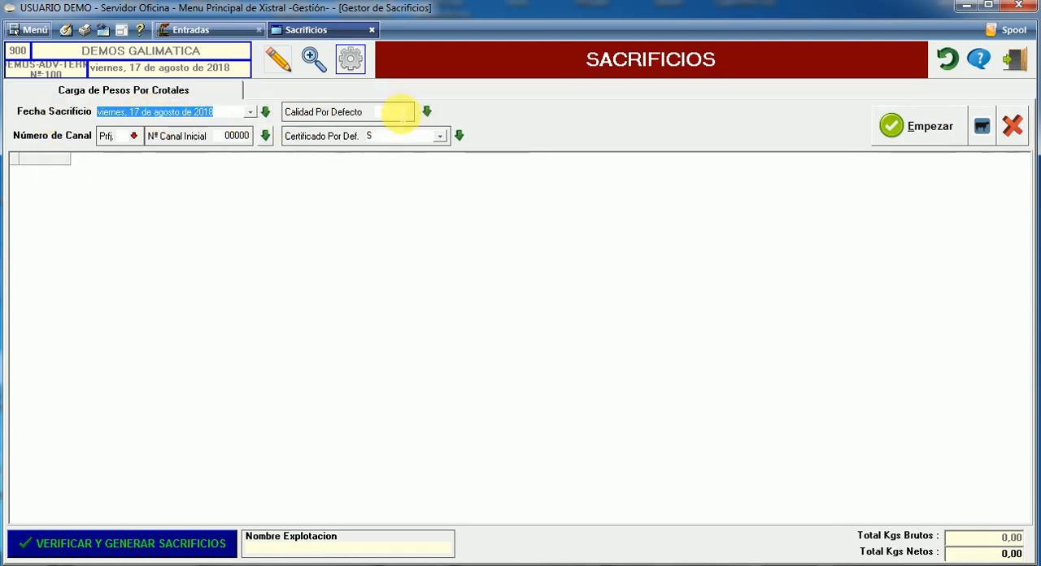
pyautogui.click(399, 111)
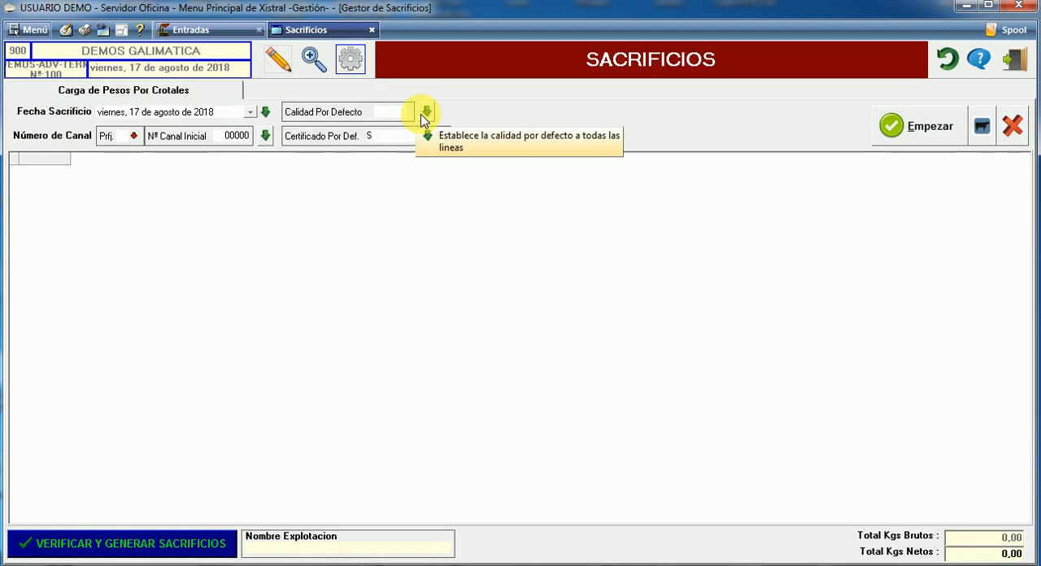
pyautogui.write('AR2')
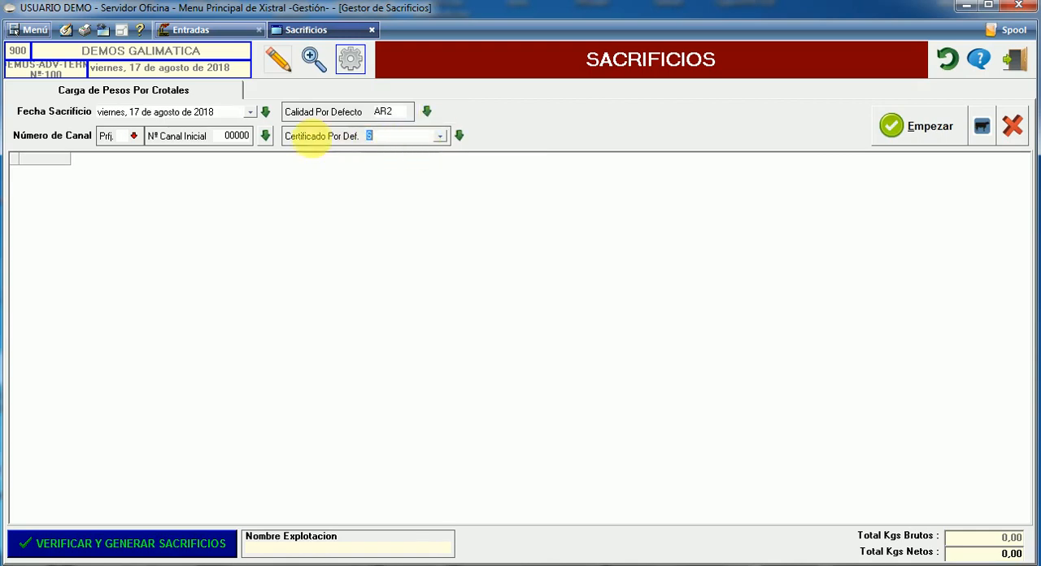
# Set Nº Canal Inicial to 5 and start the weight load by crotales
pyautogui.click(232, 135)
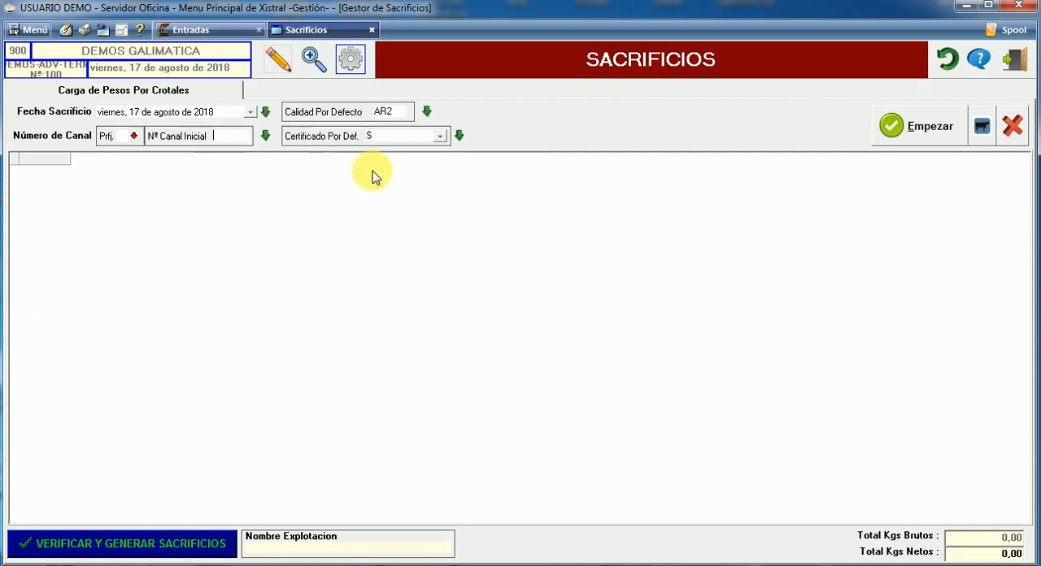
pyautogui.write('5')
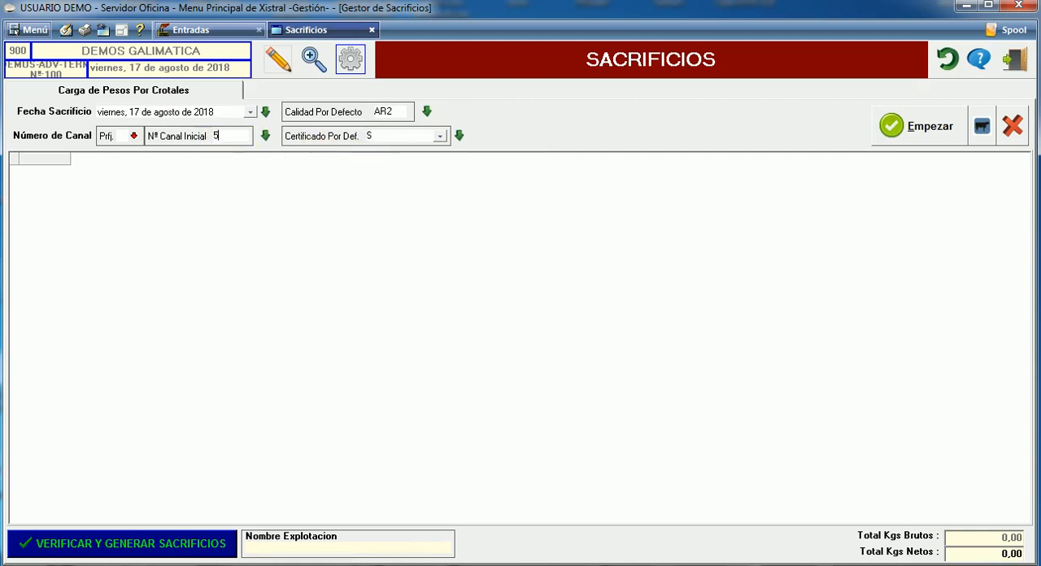
pyautogui.press('Return')
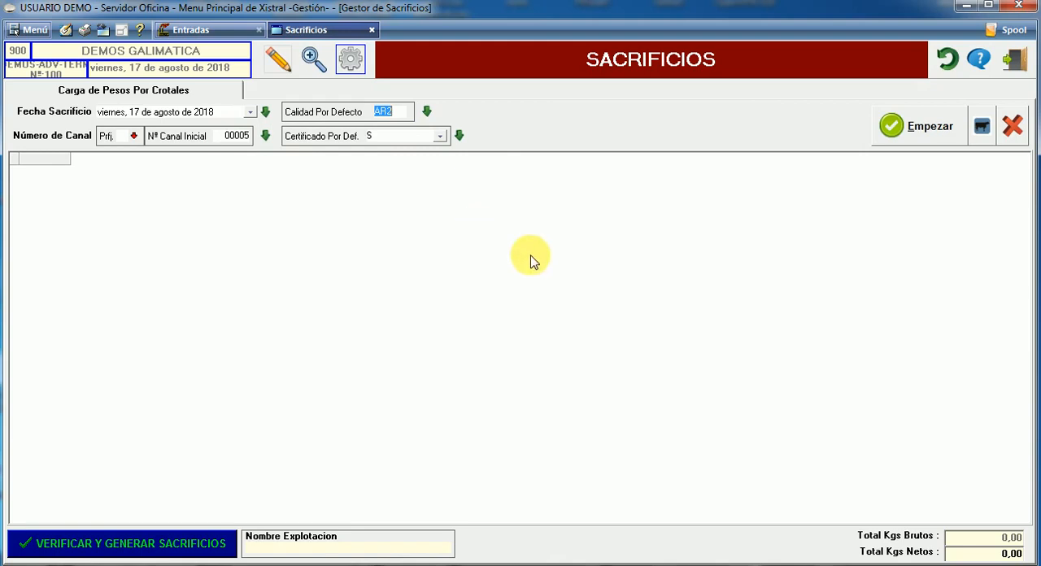
pyautogui.click(892, 126)
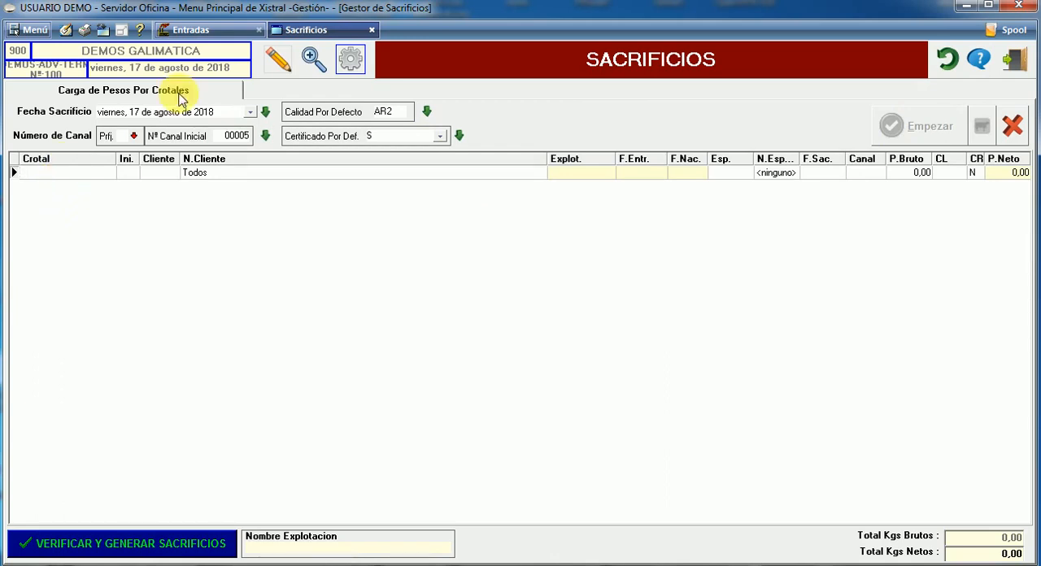
# Check the registered crotales in Entradas and load the animal with reduced crotal 8888 into the first slaughter line
pyautogui.click(221, 30)
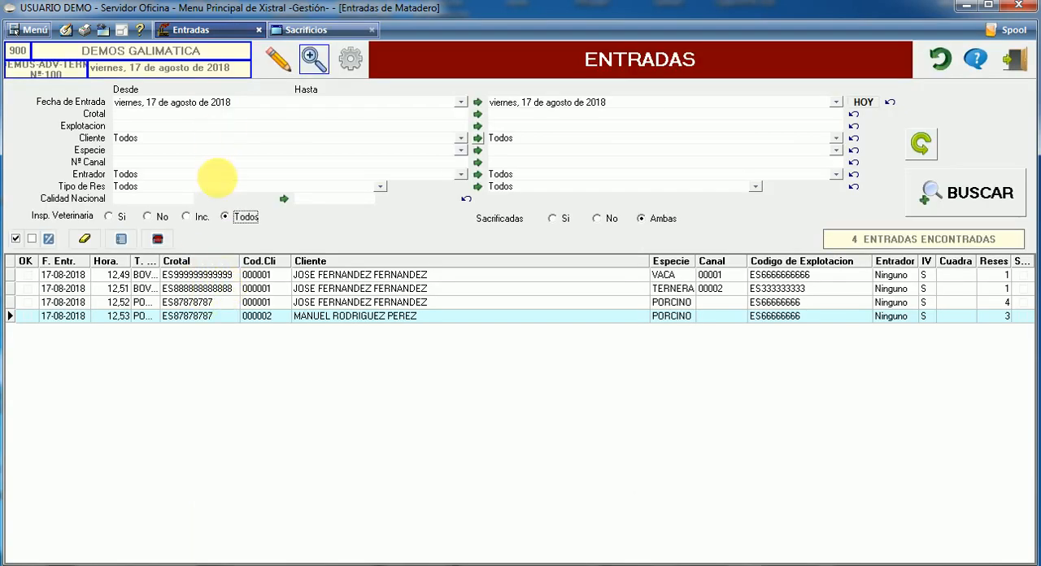
pyautogui.click(293, 30)
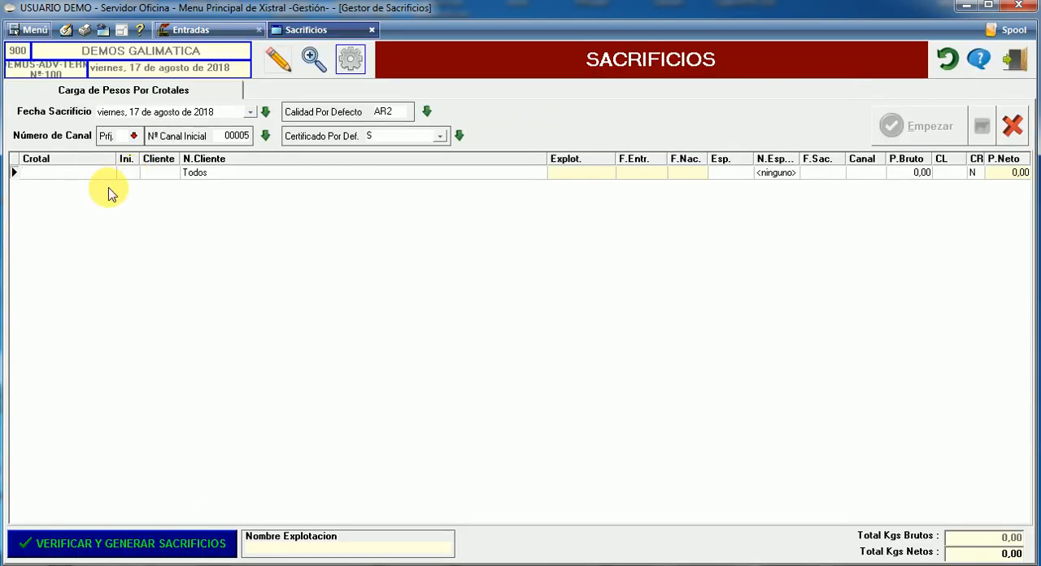
pyautogui.write('8888')
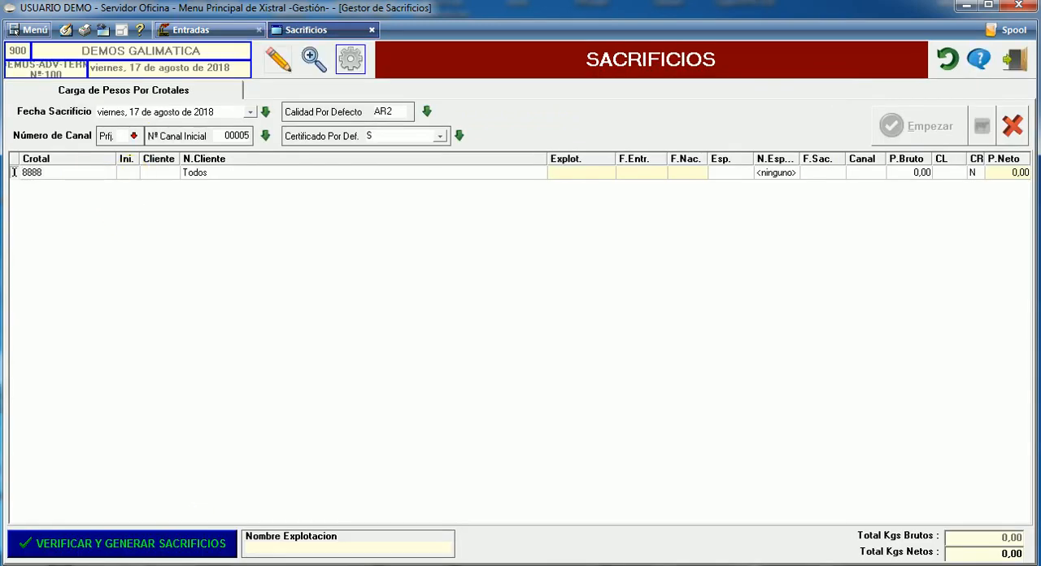
pyautogui.press('Return')
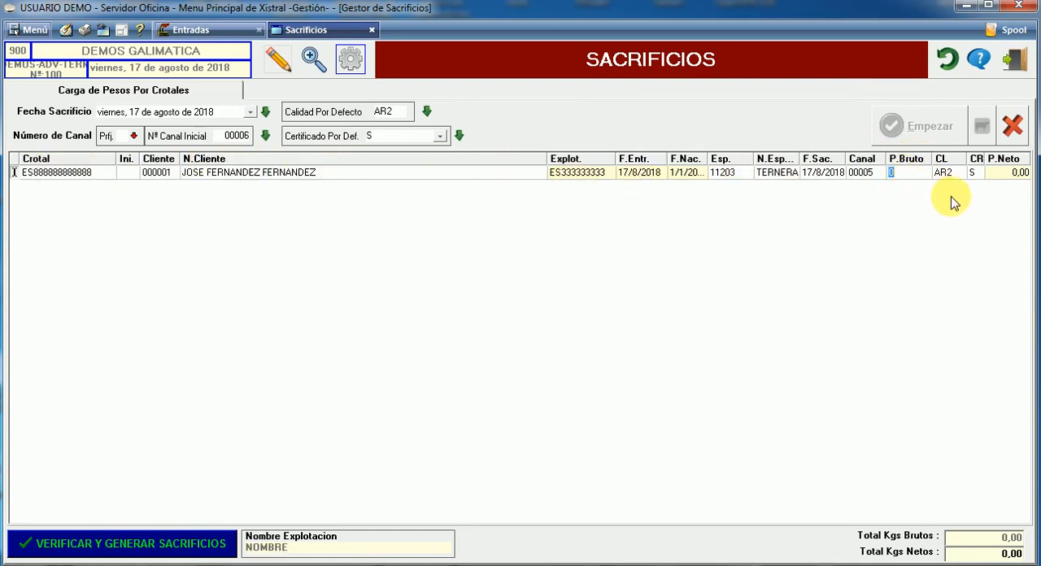
# Set the TERNERA line's P.Bruto to 250 and add a new blank line below it
pyautogui.write('25')
pyautogui.press('Return')
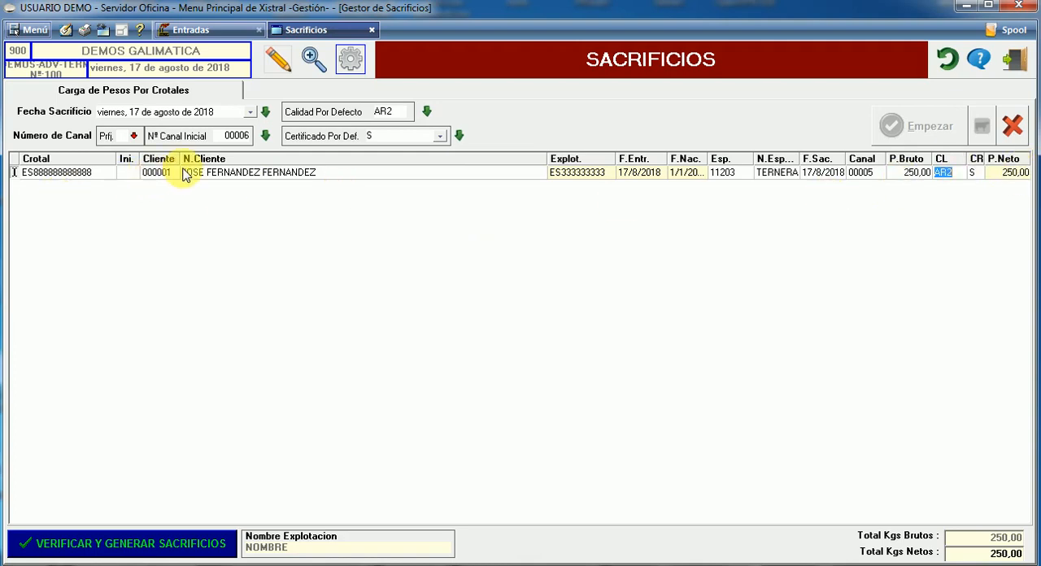
pyautogui.click(218, 178)
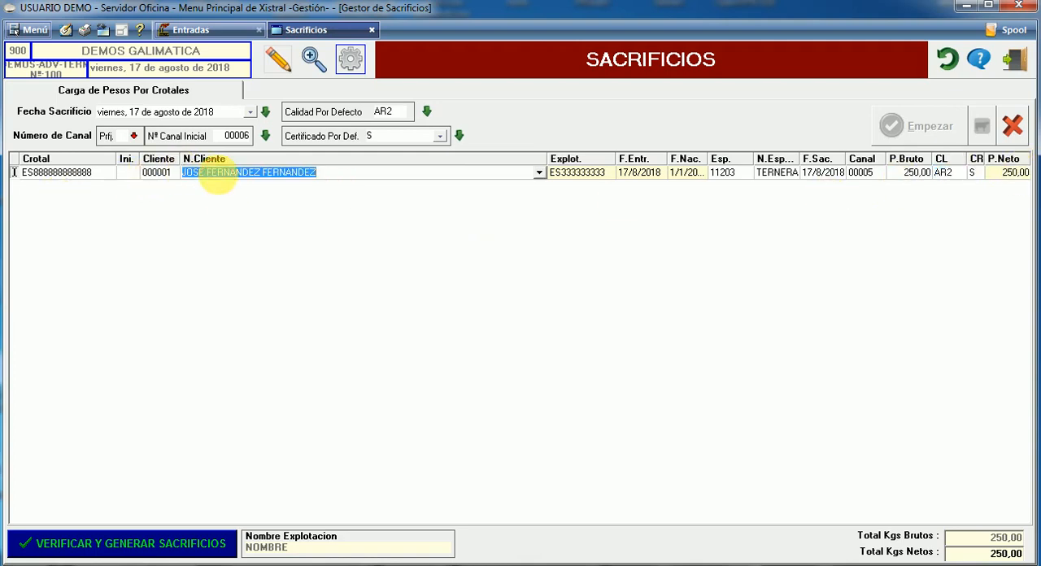
pyautogui.click(340, 234)
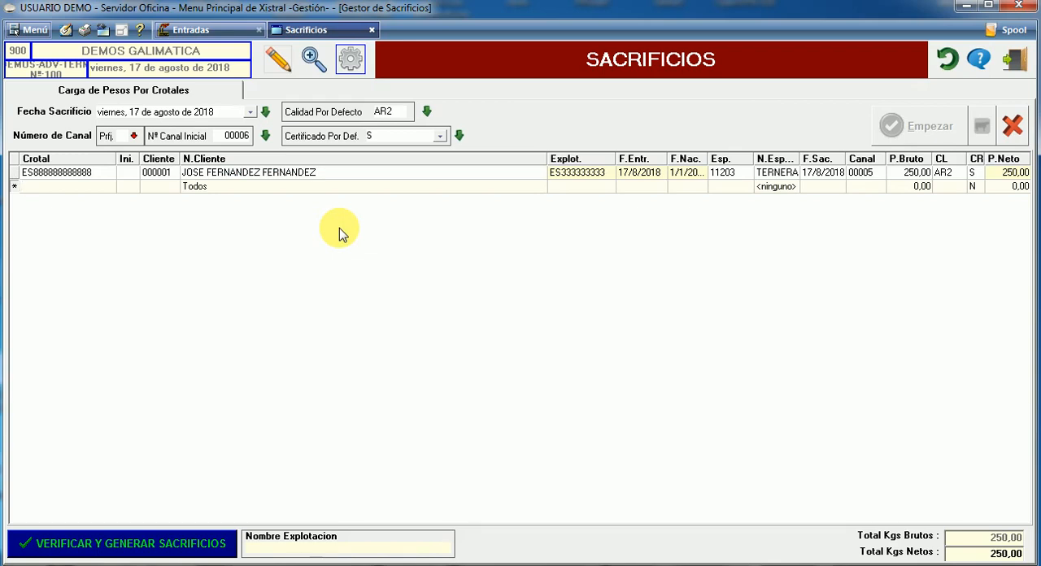
pyautogui.write('9999')
pyautogui.press('Return')
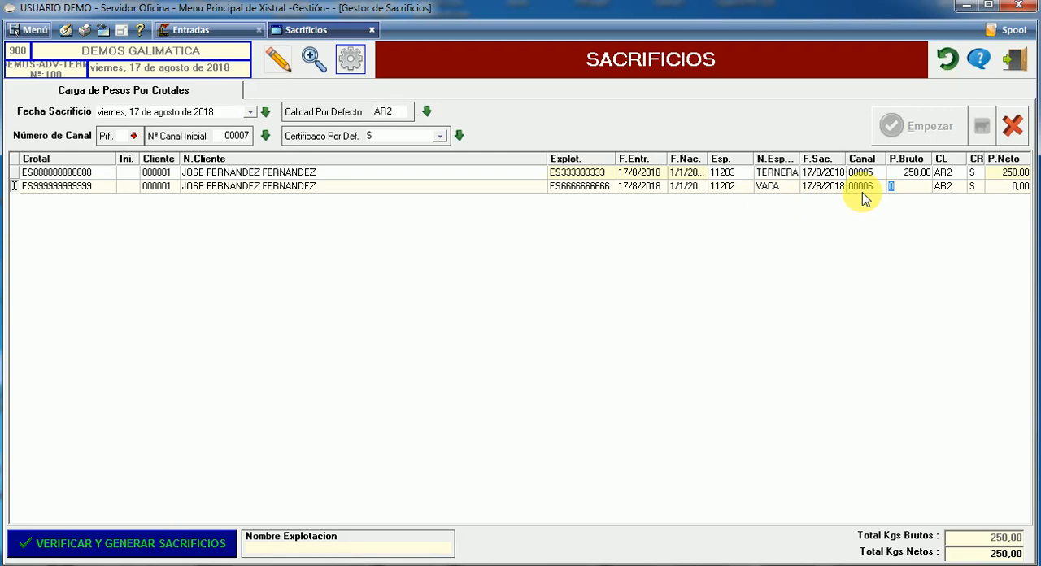
pyautogui.write('170')
pyautogui.press('Return')
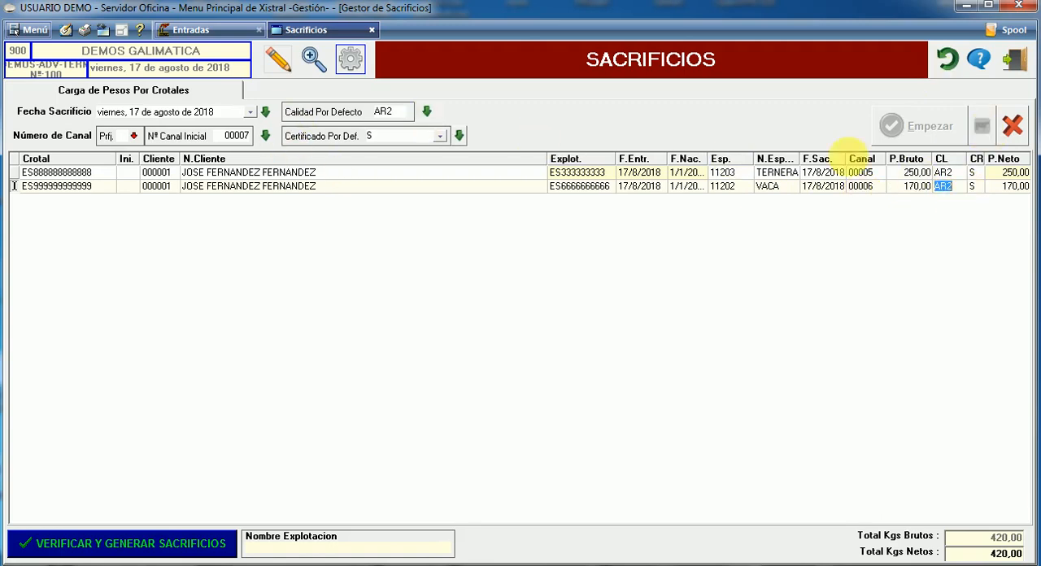
pyautogui.click(950, 173)
pyautogui.click(945, 186)
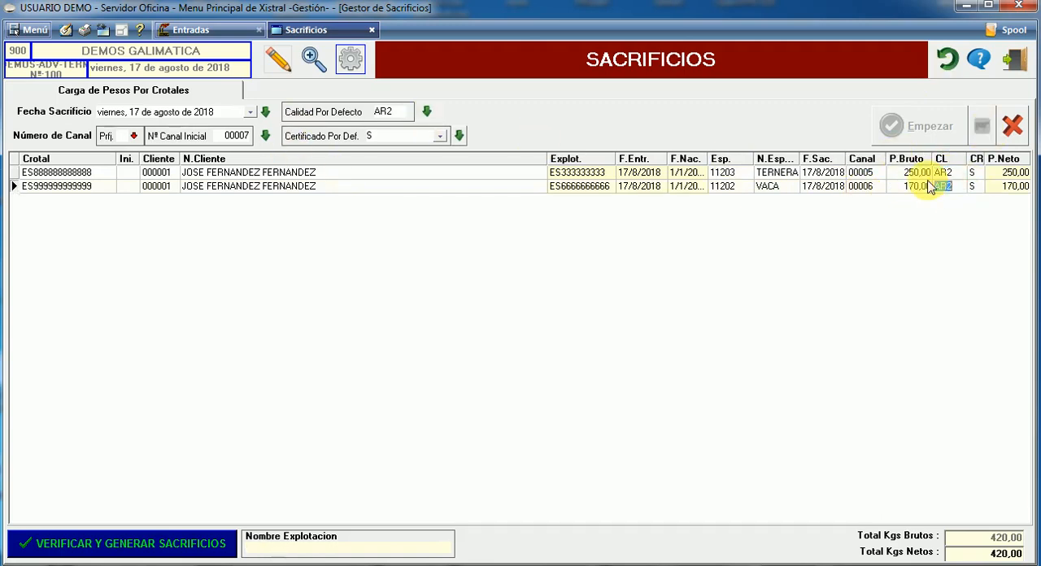
# Set the VACA line's CL to AR3, then verify and generate the two slaughters
pyautogui.write('A')
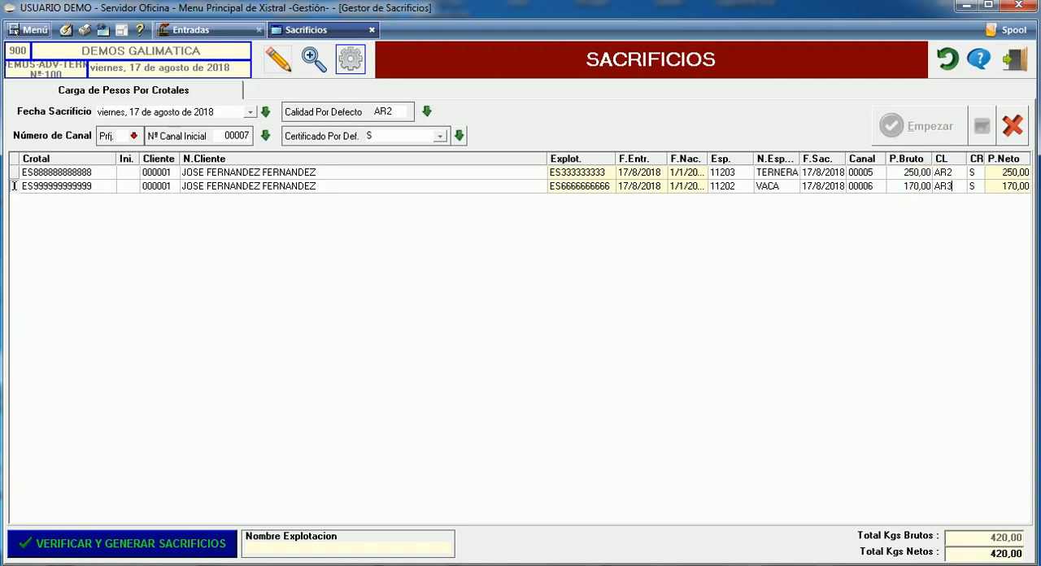
pyautogui.press('Tab')
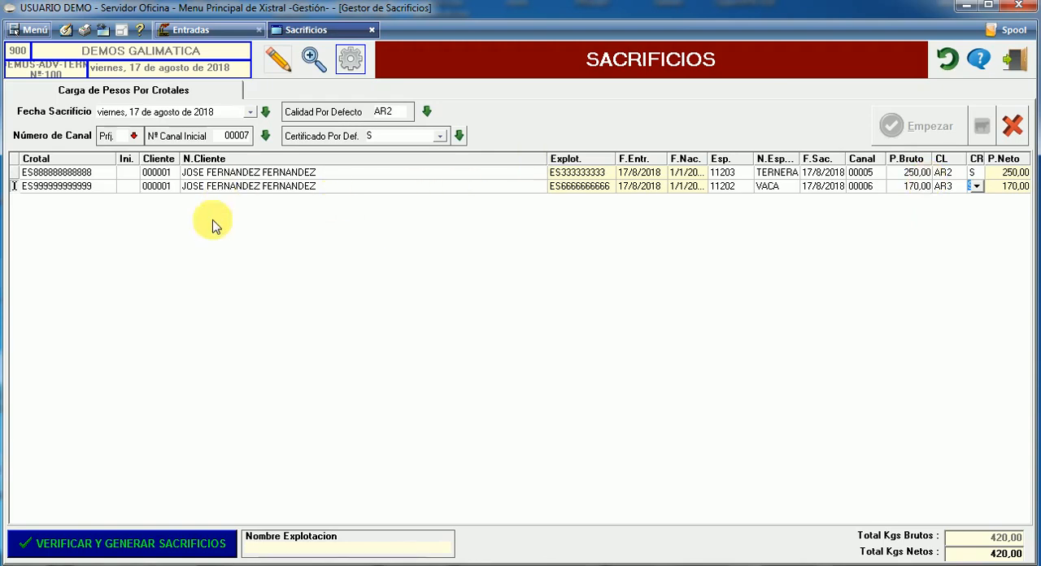
pyautogui.click(159, 549)
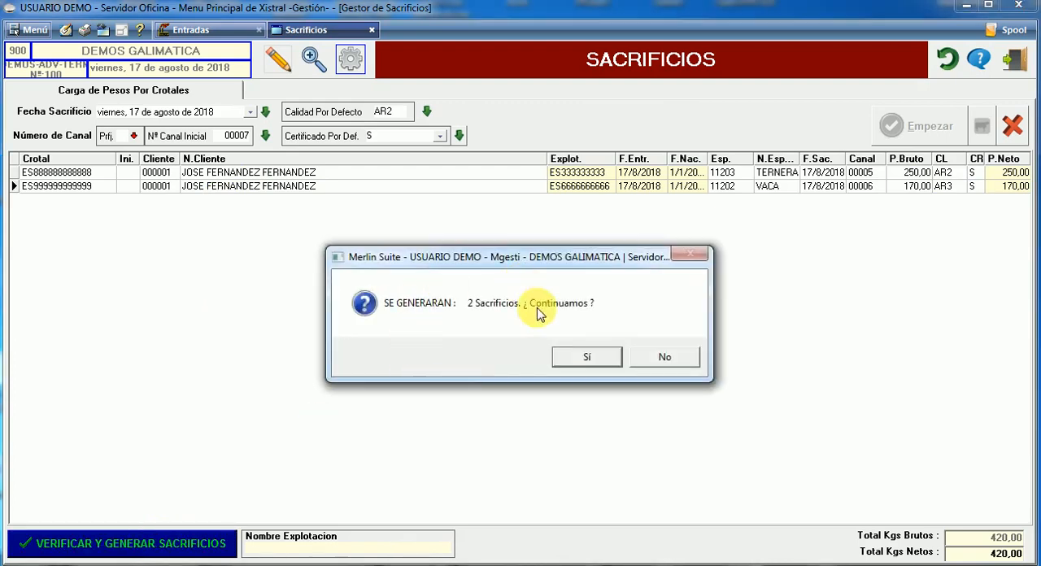
pyautogui.click(595, 363)
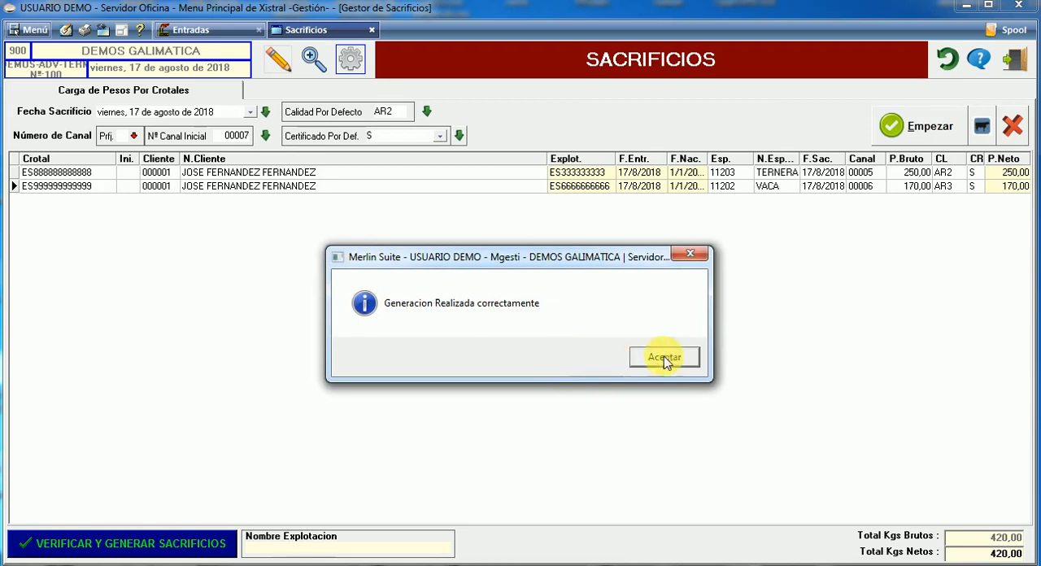
pyautogui.click(669, 361)
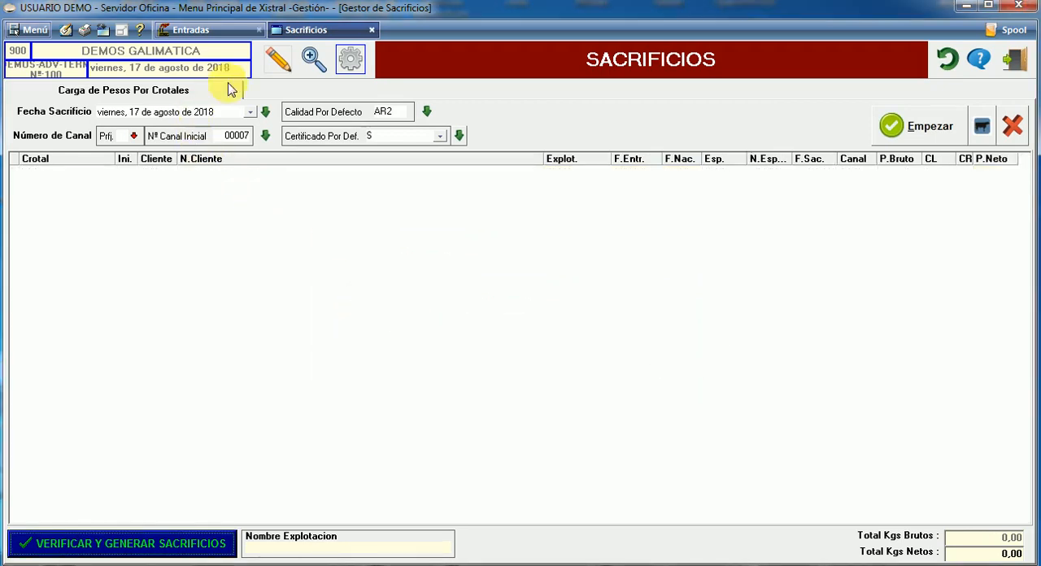
# Search for the slaughters of 17 August 2018 and check the slaughtered mark of the VACA and TERNERA entries in Entradas
pyautogui.click(314, 58)
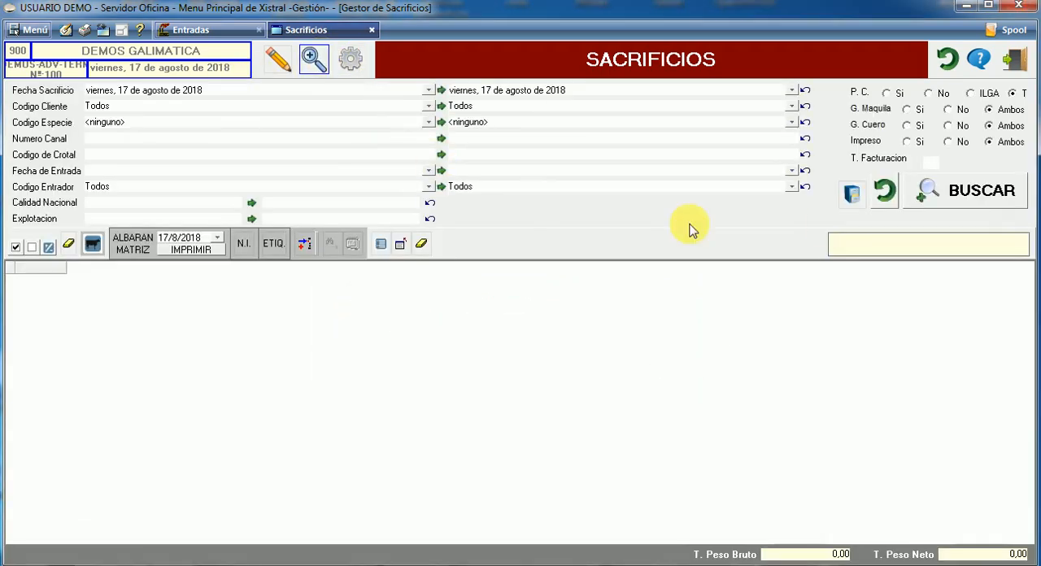
pyautogui.click(1000, 200)
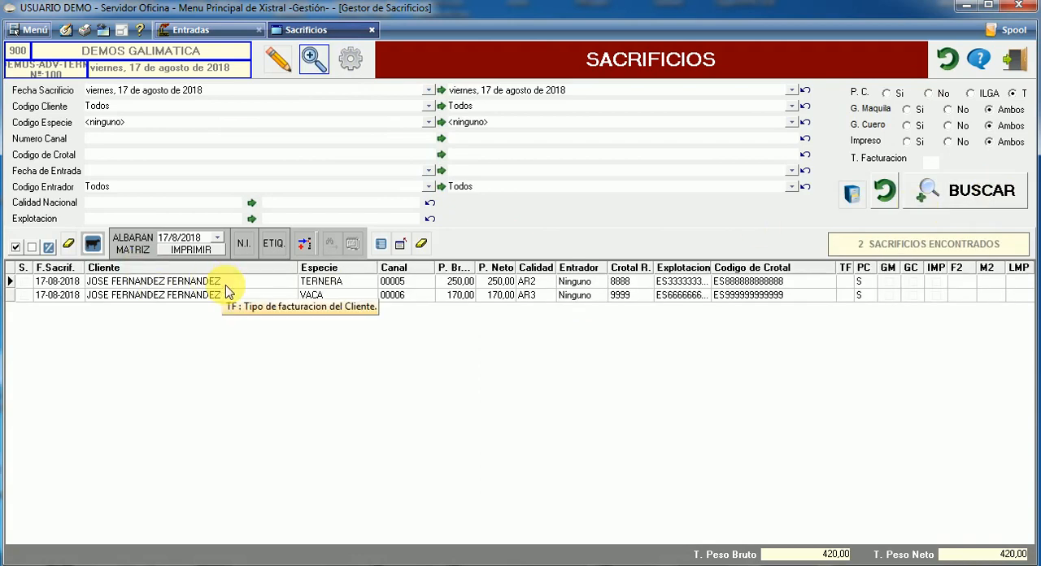
pyautogui.click(204, 30)
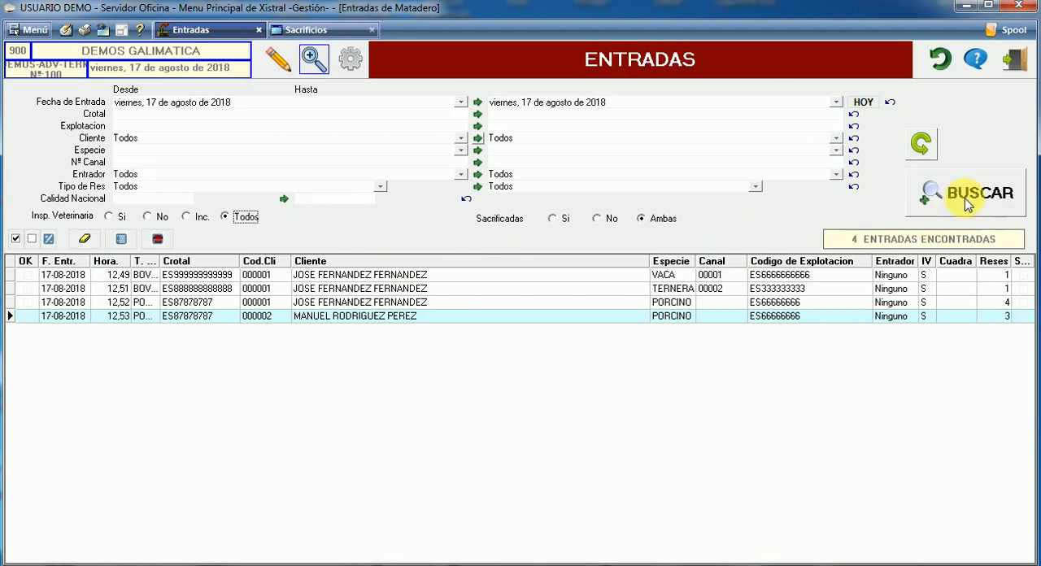
pyautogui.click(1023, 288)
pyautogui.click(1023, 275)
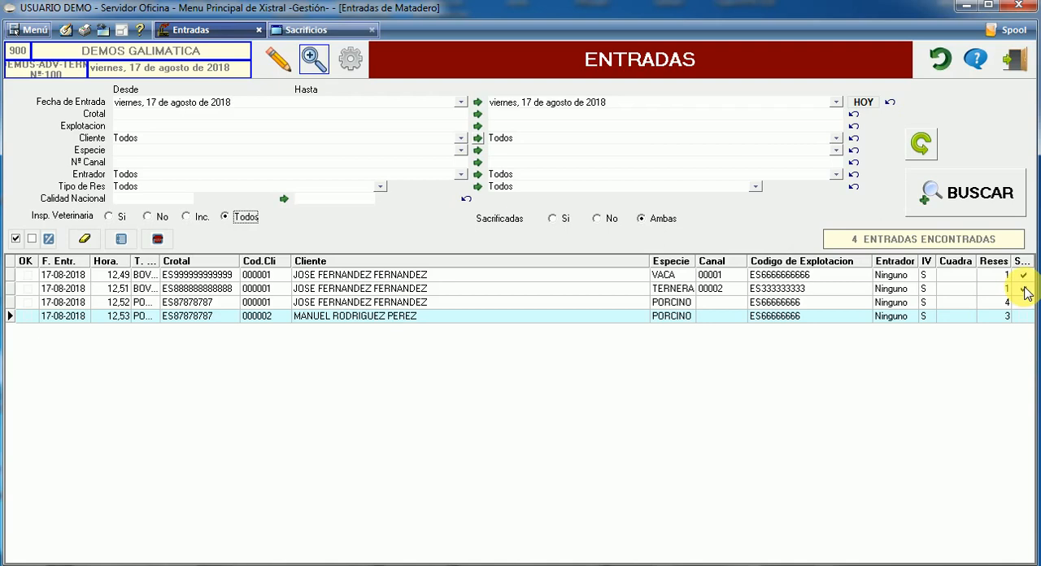
# Mark both the TERNERA and VACA slaughters as selected in the Sacrificios results
pyautogui.click(323, 32)
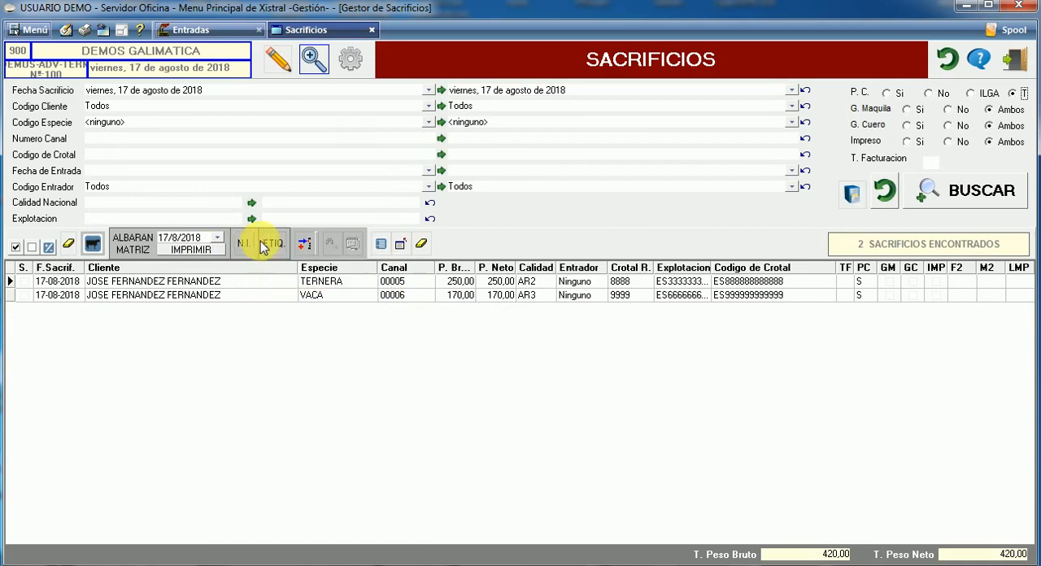
pyautogui.click(15, 248)
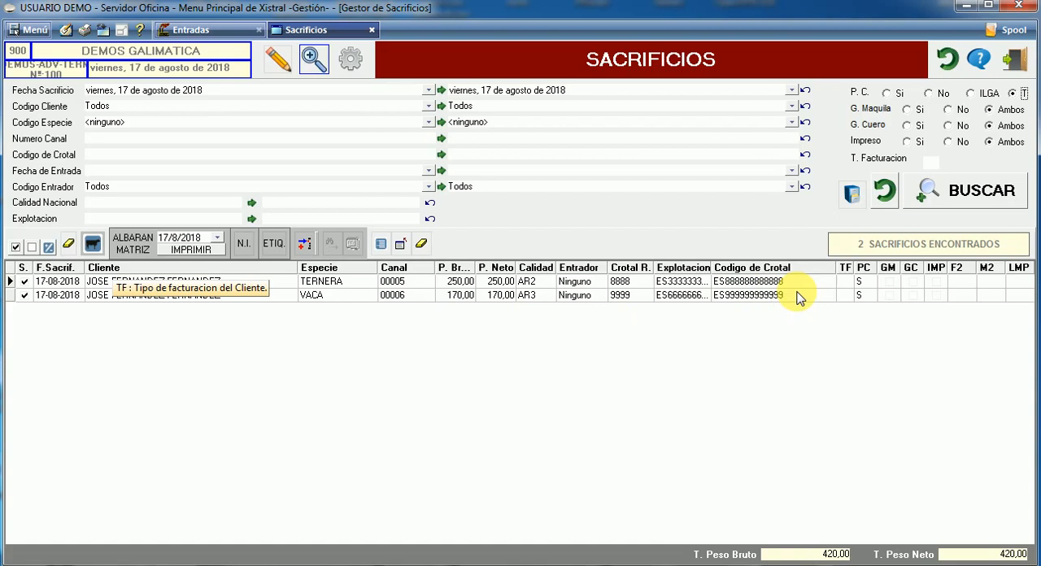
# Open the Gestor de Maquilas and search for maquilas of all clients with slaughter date 17 August 2018
pyautogui.click(68, 31)
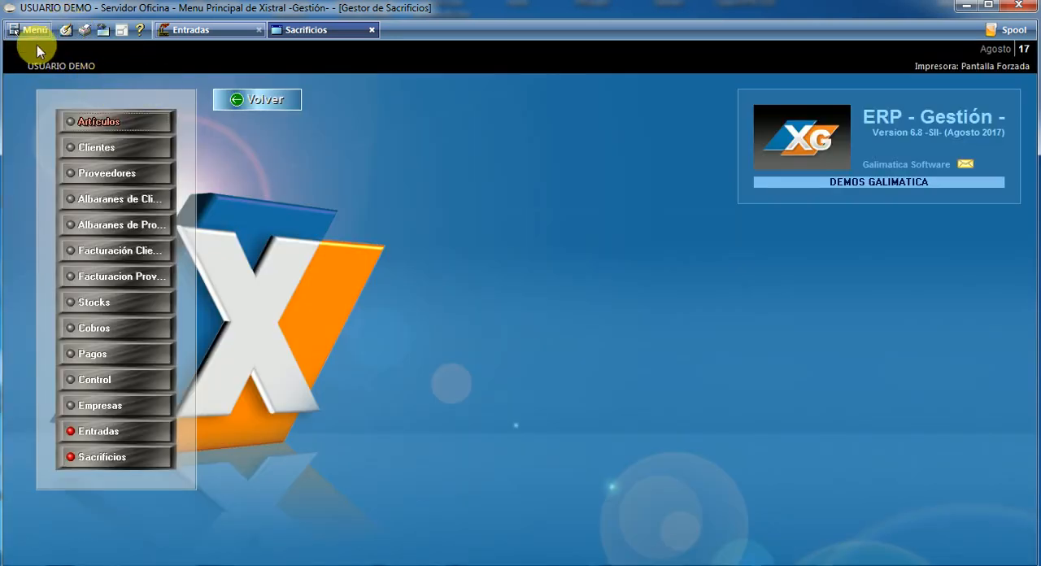
pyautogui.click(34, 32)
pyautogui.moveTo(102, 54)
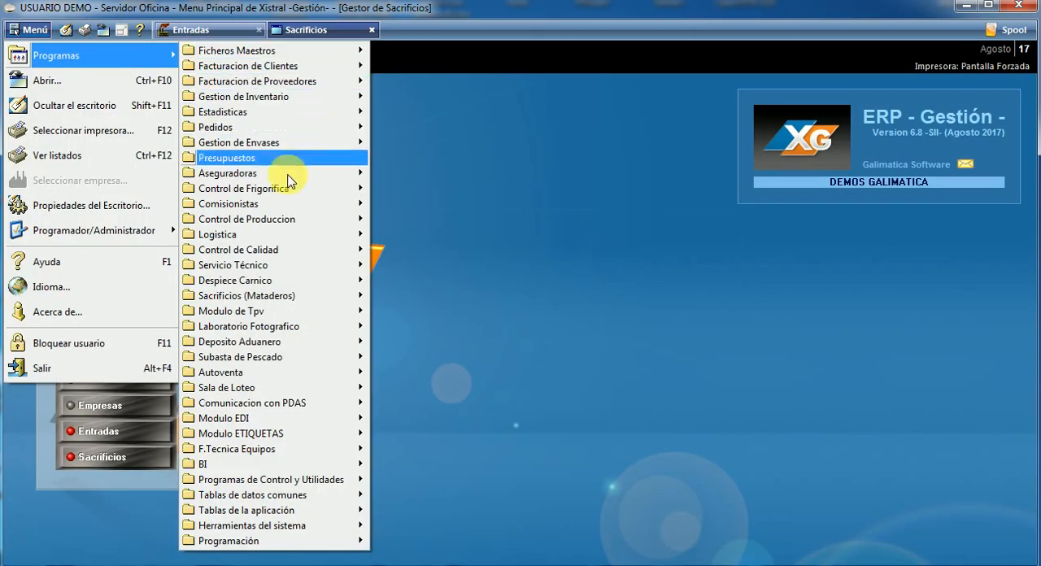
pyautogui.moveTo(296, 298)
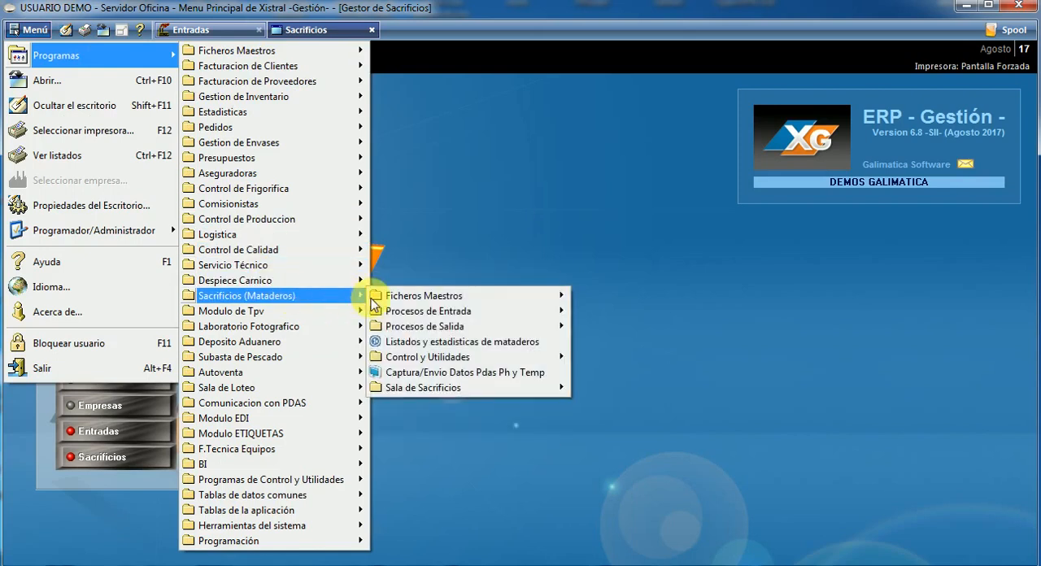
pyautogui.moveTo(453, 313)
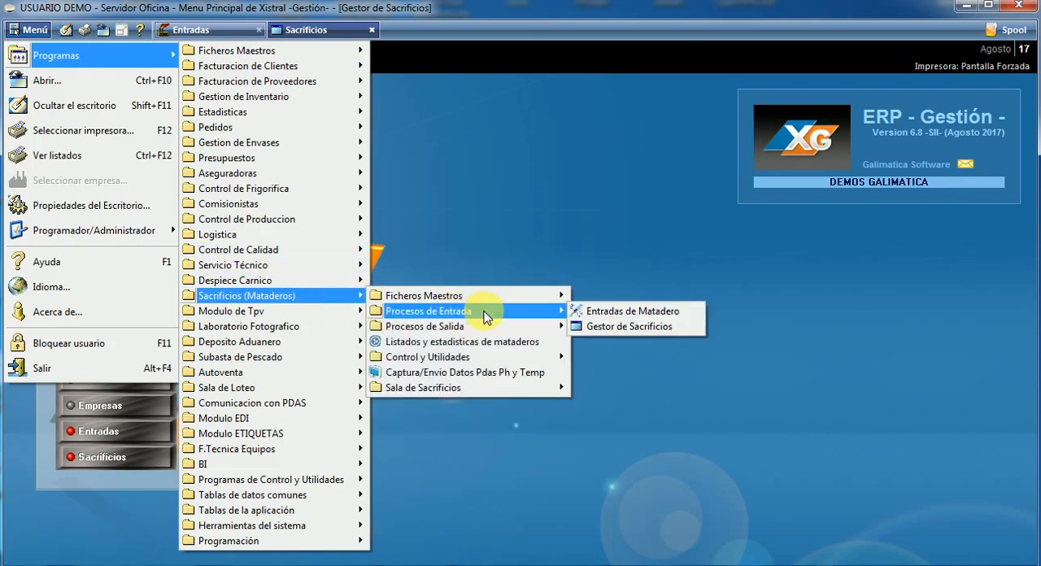
pyautogui.moveTo(488, 330)
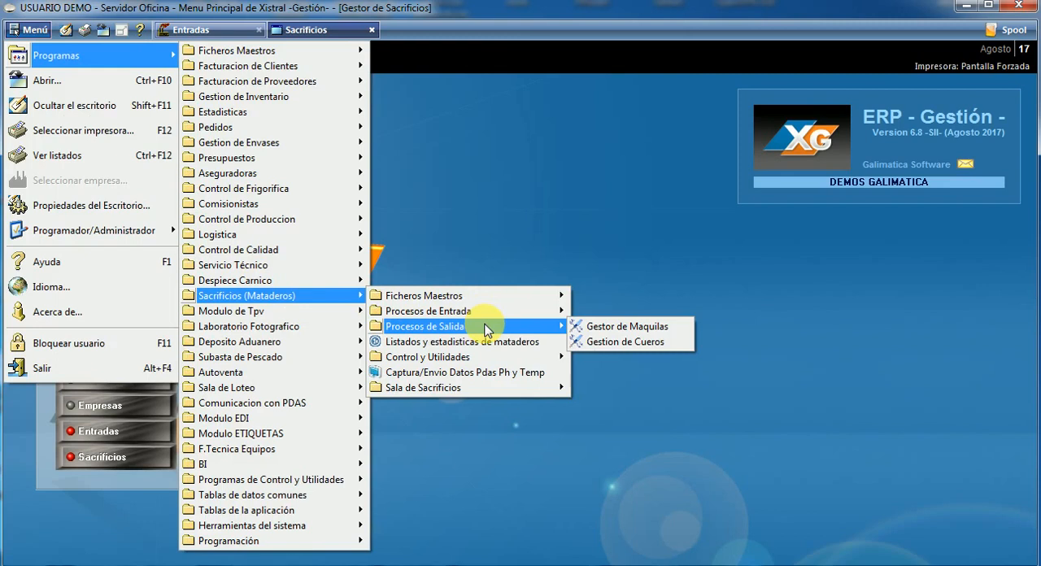
pyautogui.click(647, 332)
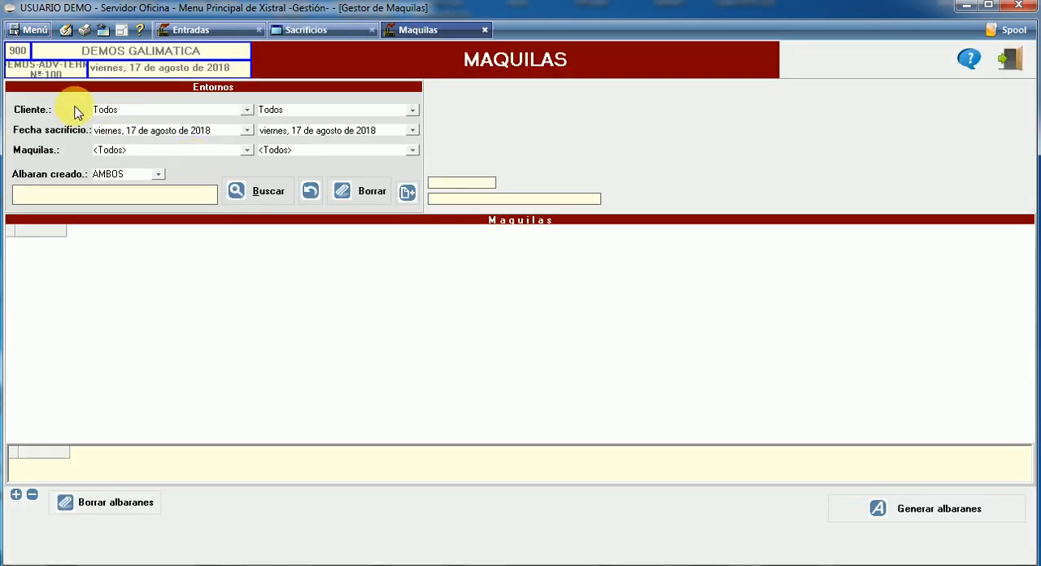
pyautogui.click(257, 192)
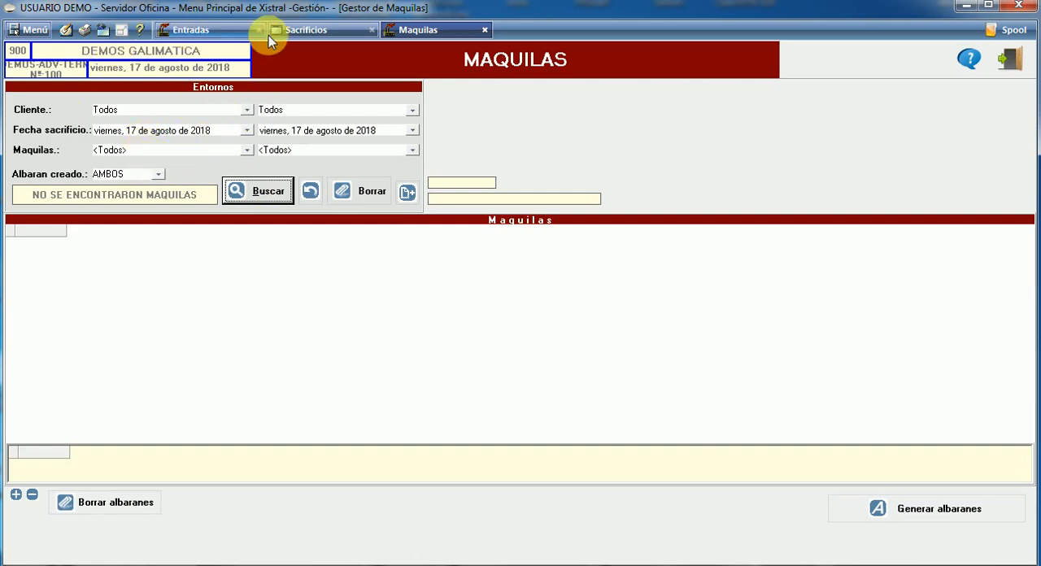
# Generate maquilas from the selected TERNERA and VACA slaughters in Sacrificios
pyautogui.click(302, 29)
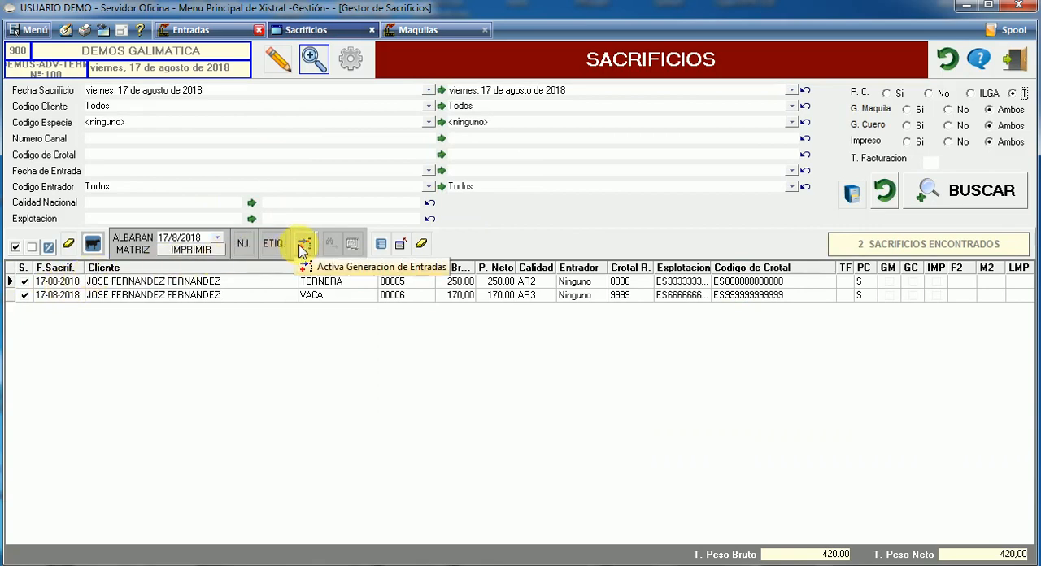
pyautogui.click(400, 247)
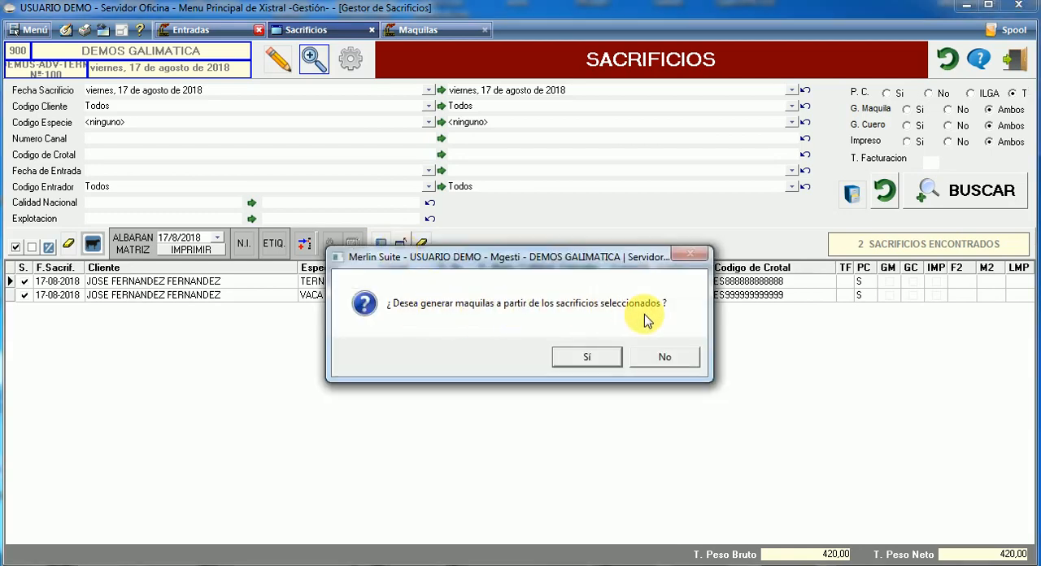
pyautogui.click(585, 359)
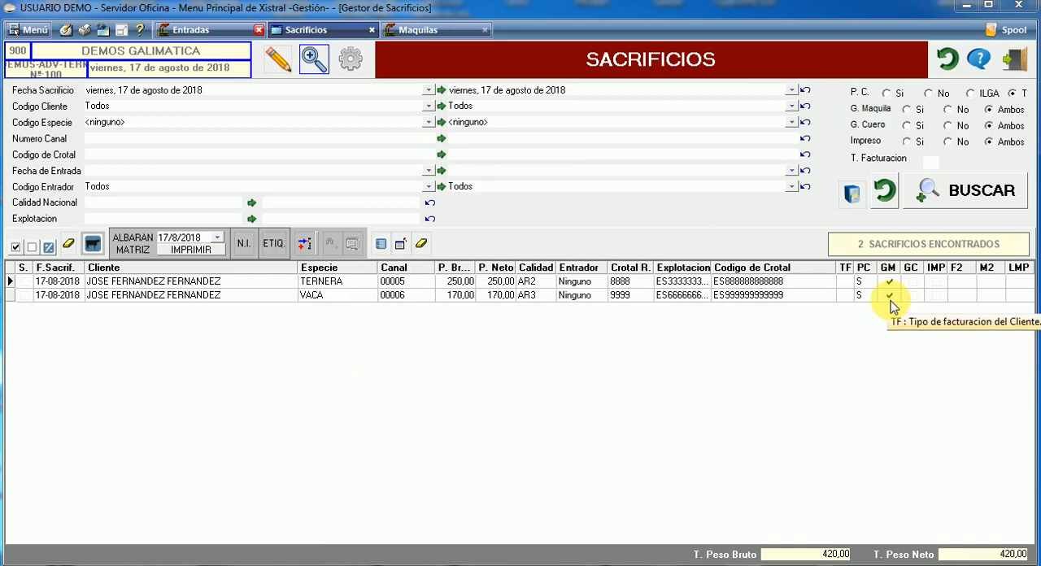
# Search for the new maquilas in the Gestor de Maquilas, select both and generate their albaranes
pyautogui.click(411, 30)
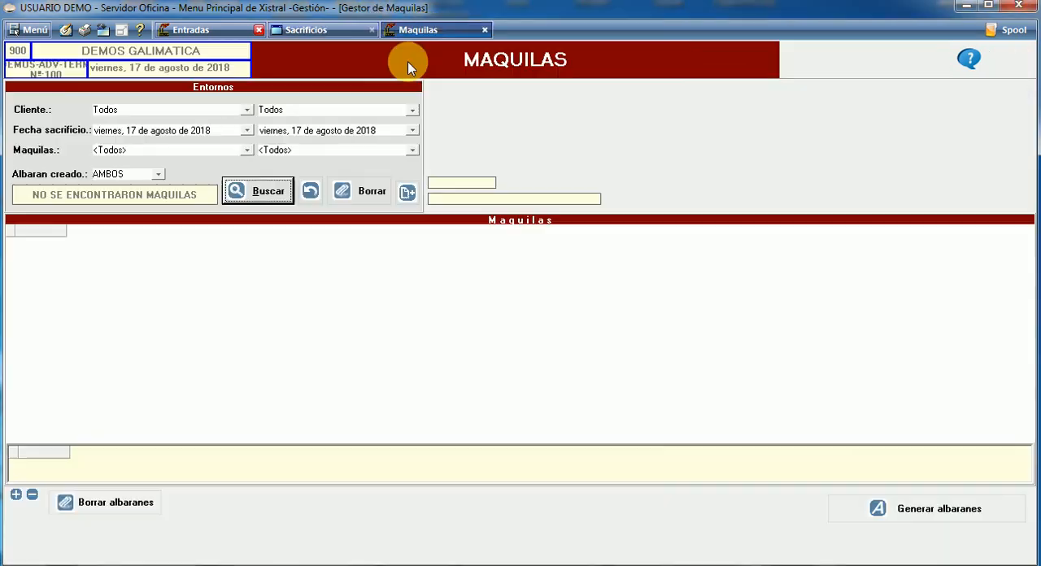
pyautogui.click(257, 193)
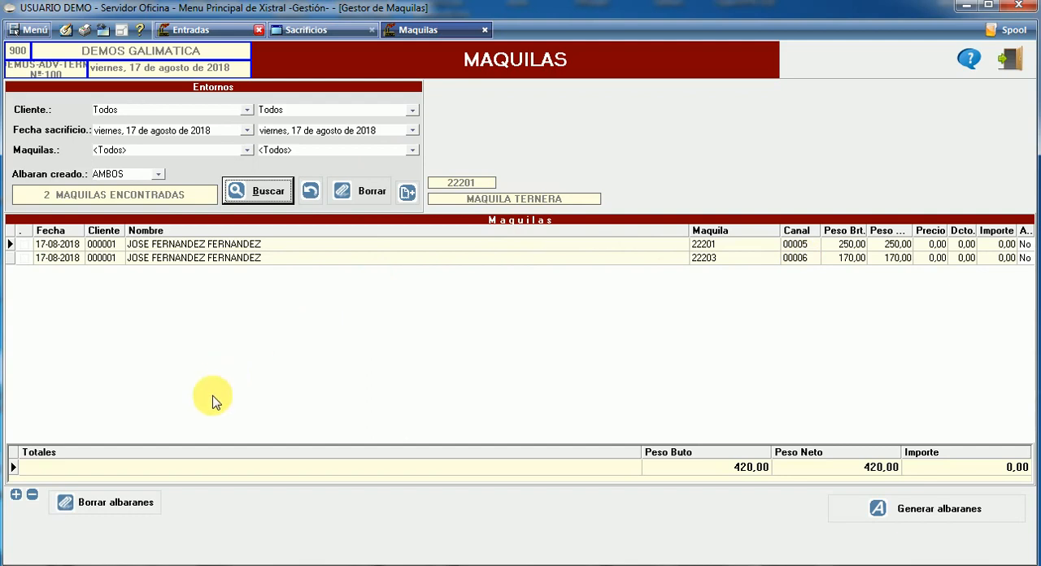
pyautogui.click(16, 494)
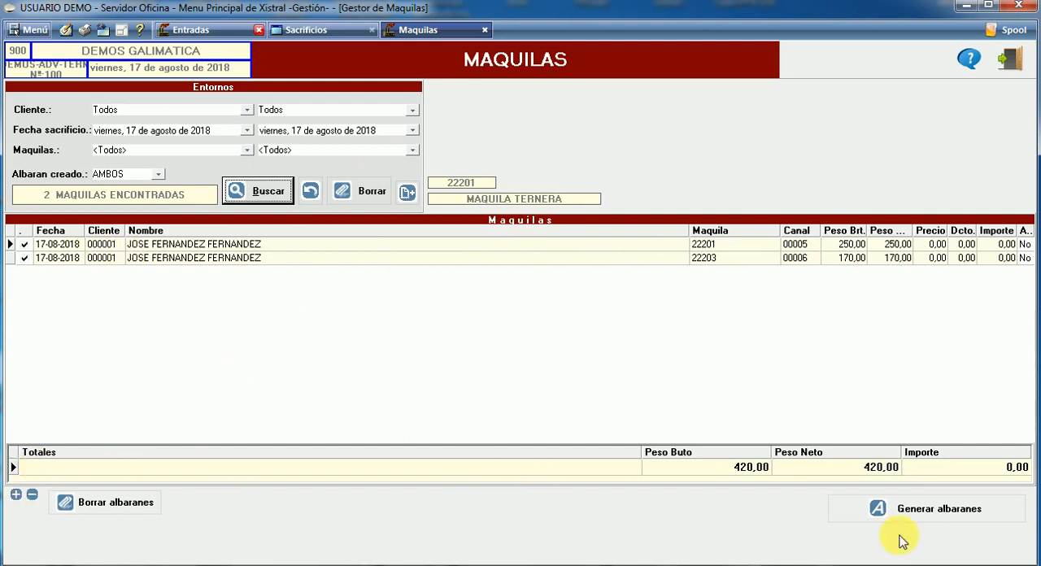
pyautogui.click(932, 525)
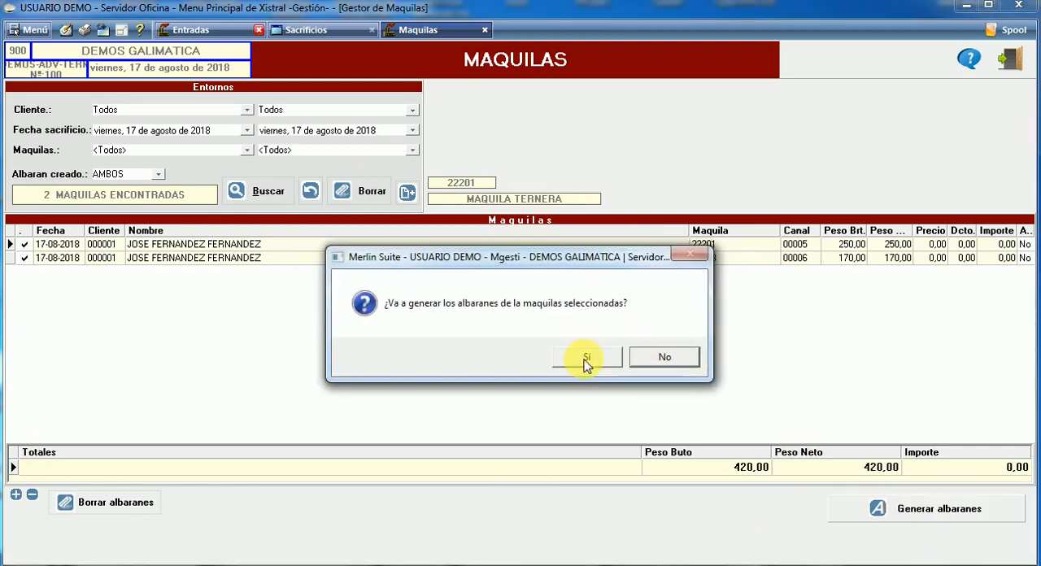
pyautogui.click(585, 357)
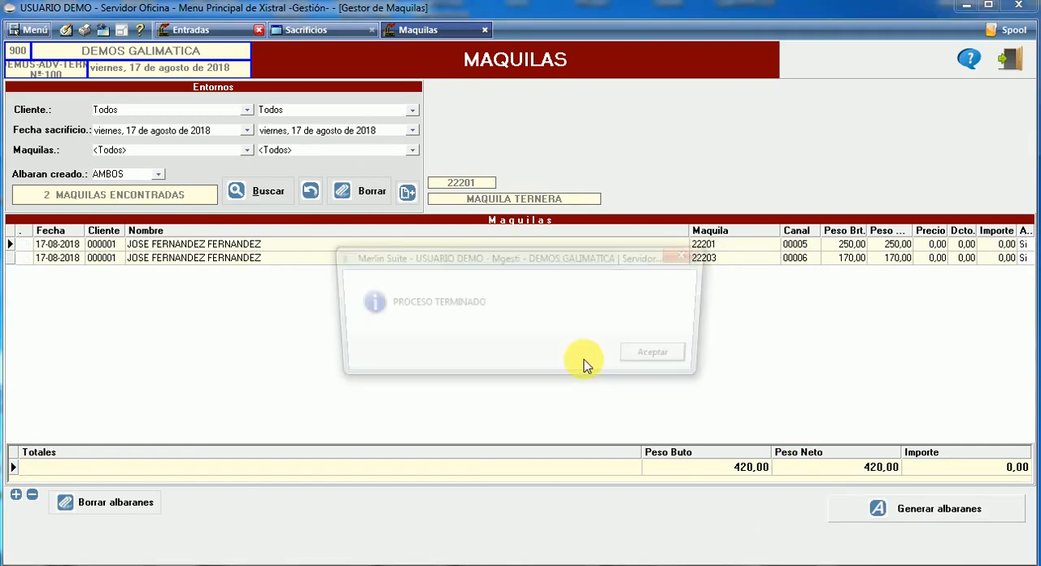
pyautogui.click(651, 363)
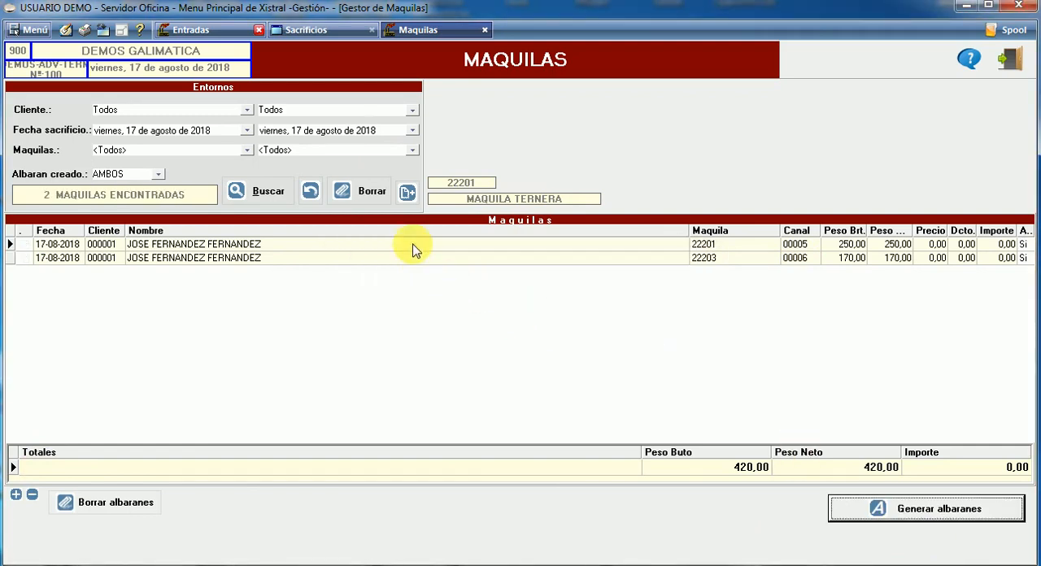
# Open the albarán linked to the TERNERA maquila and examine its MAQUILA TERNERA, MAQUILA DE VACA and ELABORACION DE CALLOS lines
pyautogui.rightClick(415, 252)
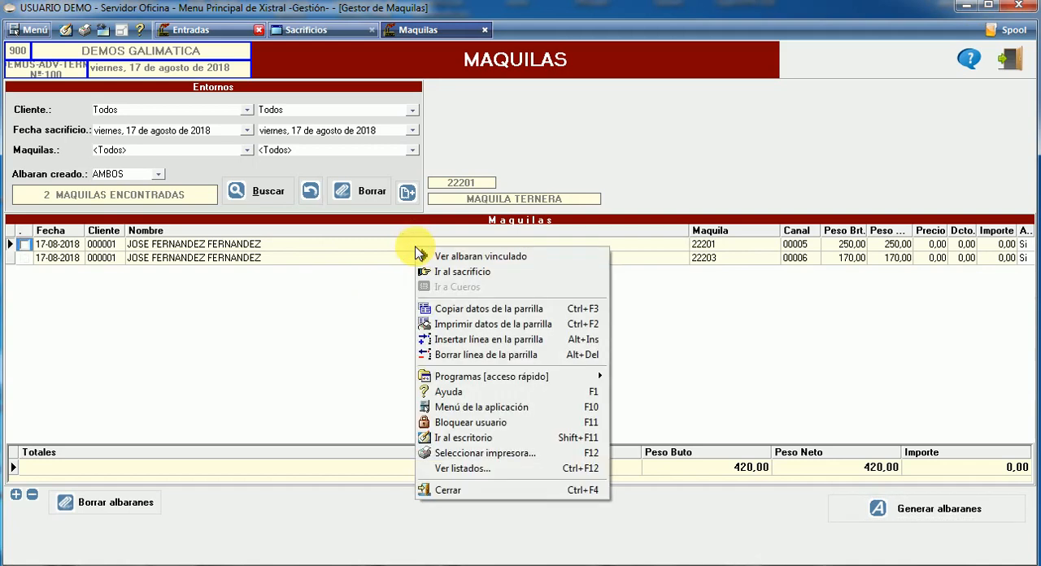
pyautogui.click(460, 259)
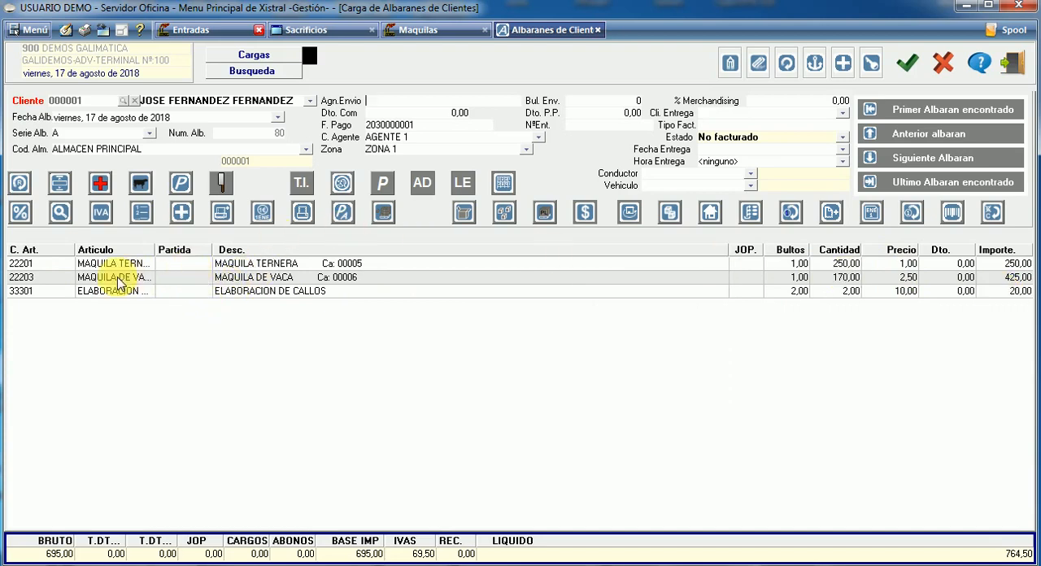
pyautogui.click(337, 266)
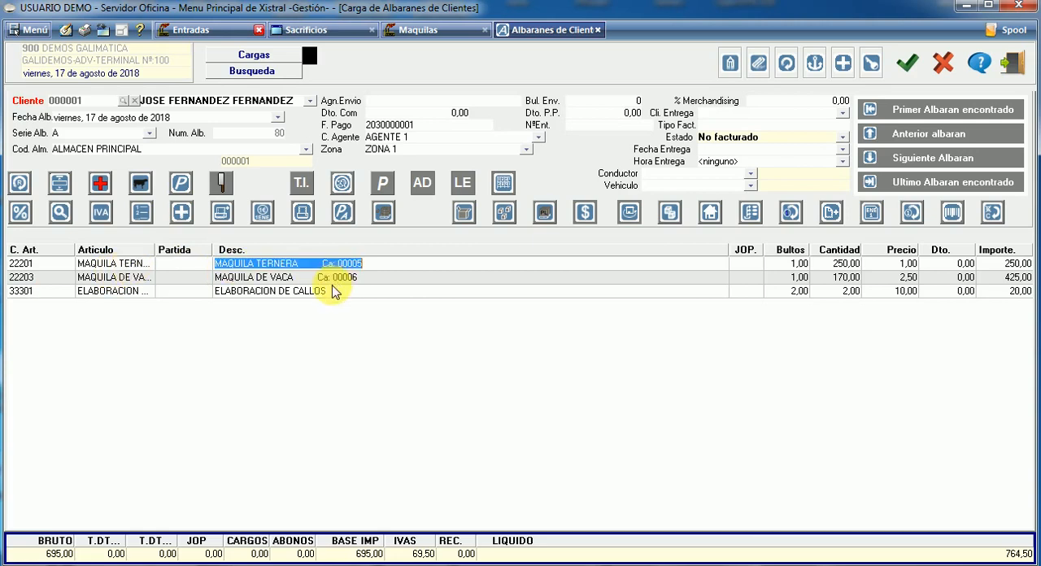
pyautogui.click(331, 282)
pyautogui.click(327, 292)
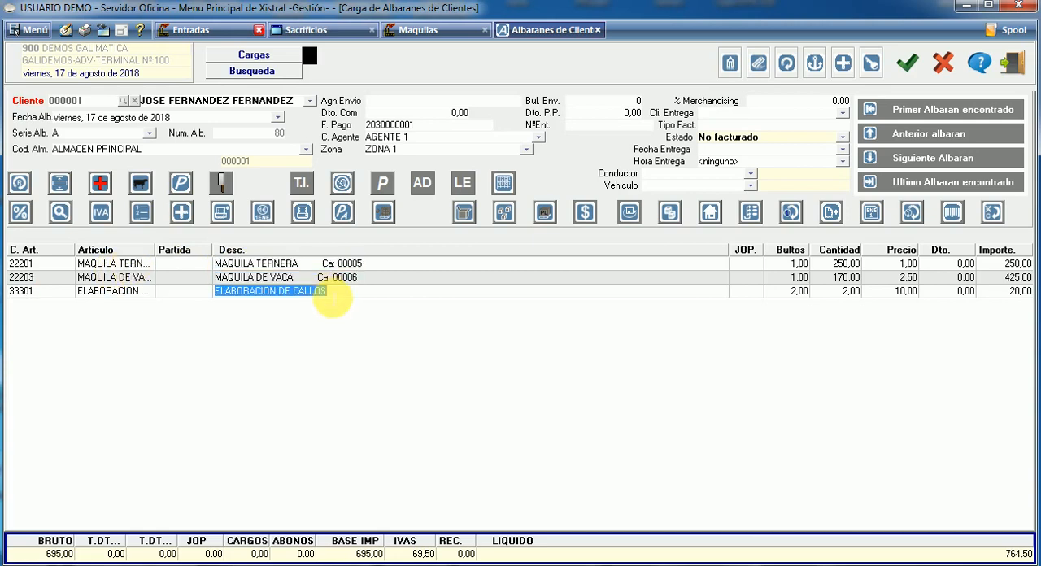